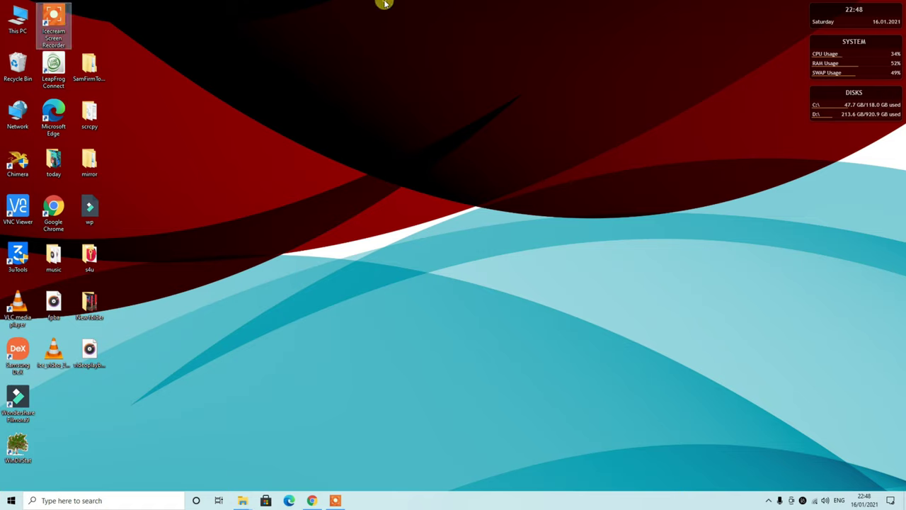
Step: Bring Chrome forward on rainmeter.net and dismiss the recent downloads shelf
mouse_move(384, 3)
mouse_down()
mouse_move(813, 497)
mouse_move(795, 447)
mouse_up()
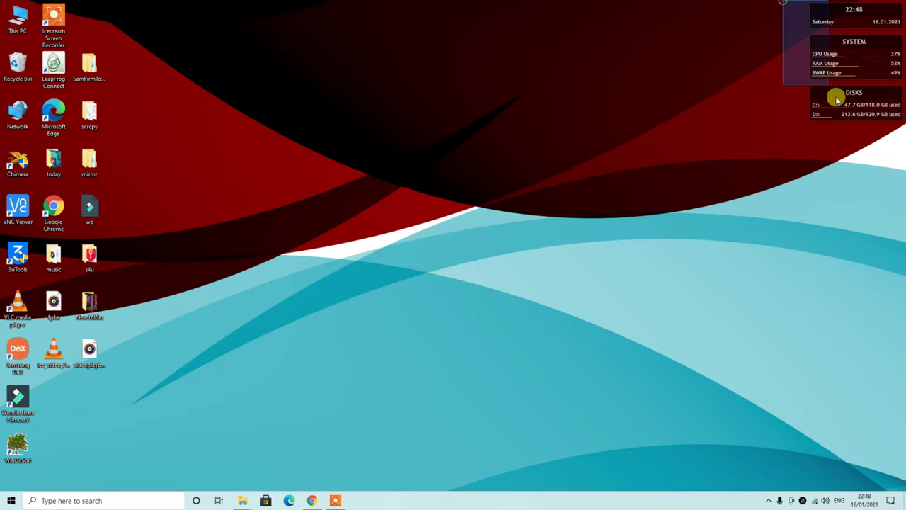
drag(836, 101, 902, 172)
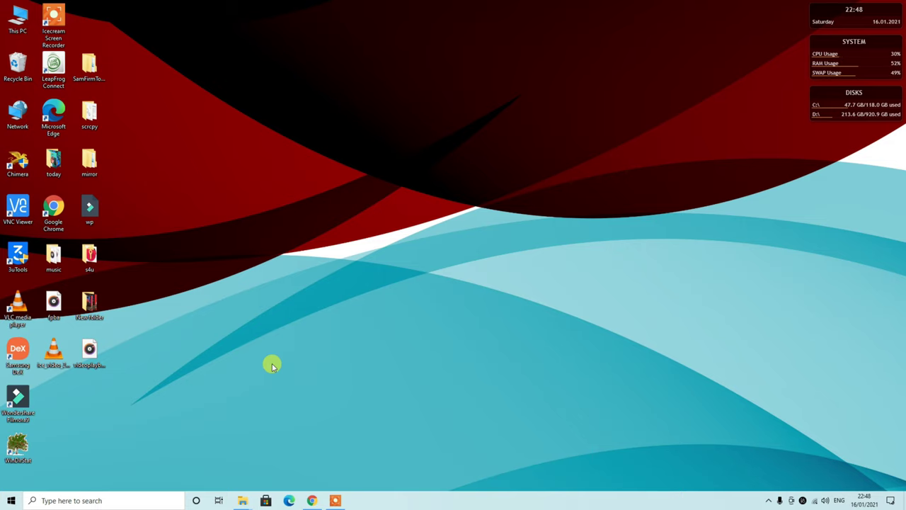
click(312, 501)
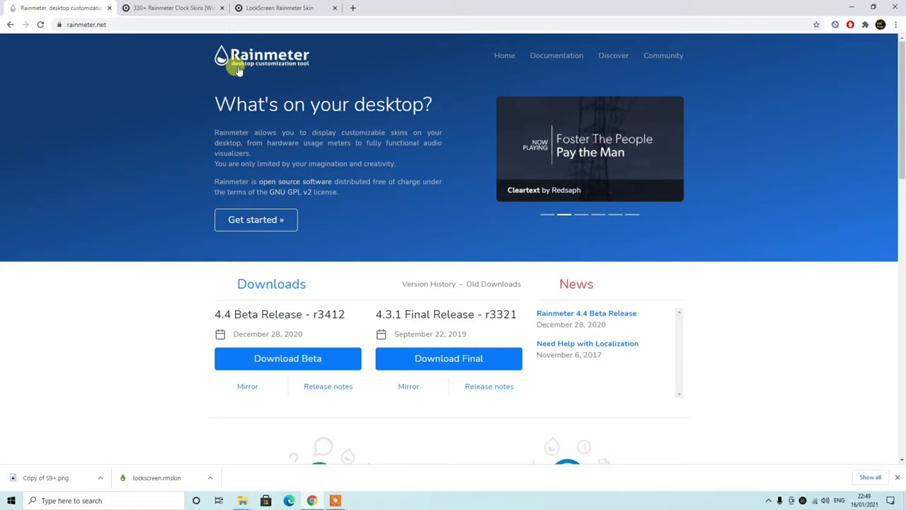
click(113, 24)
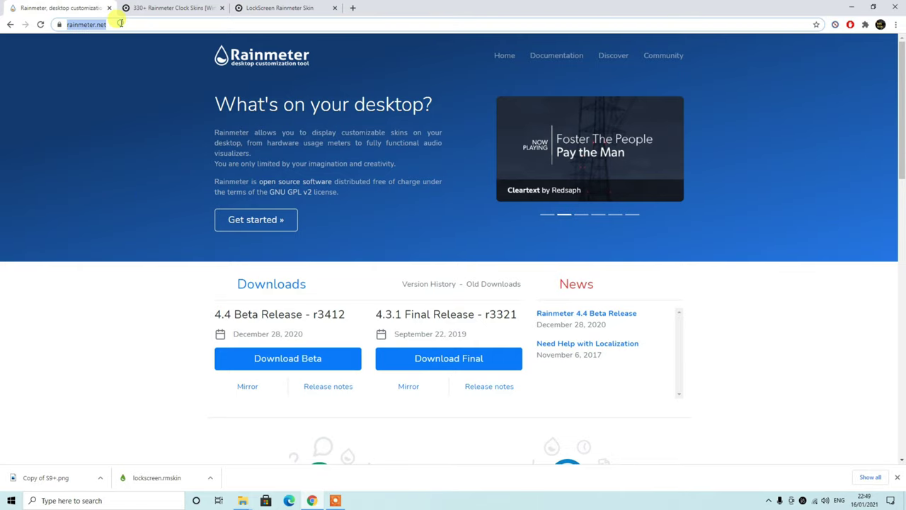
click(153, 69)
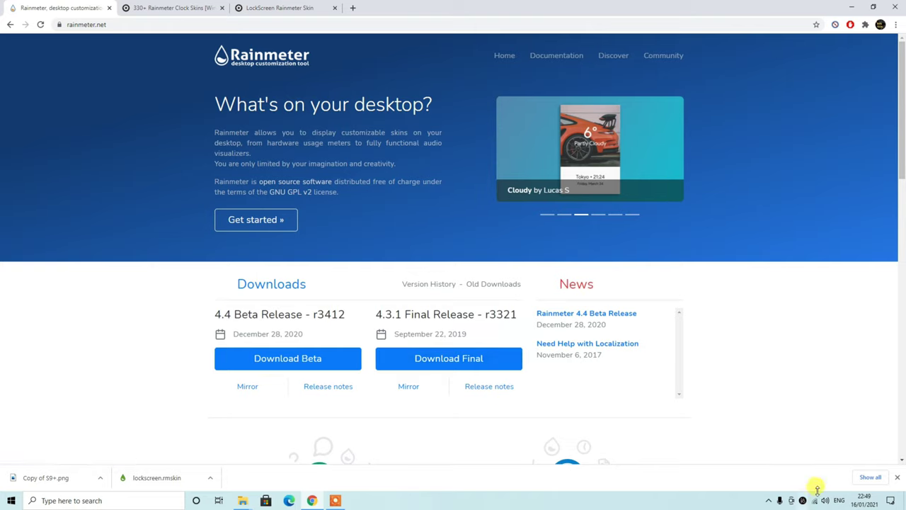
click(897, 477)
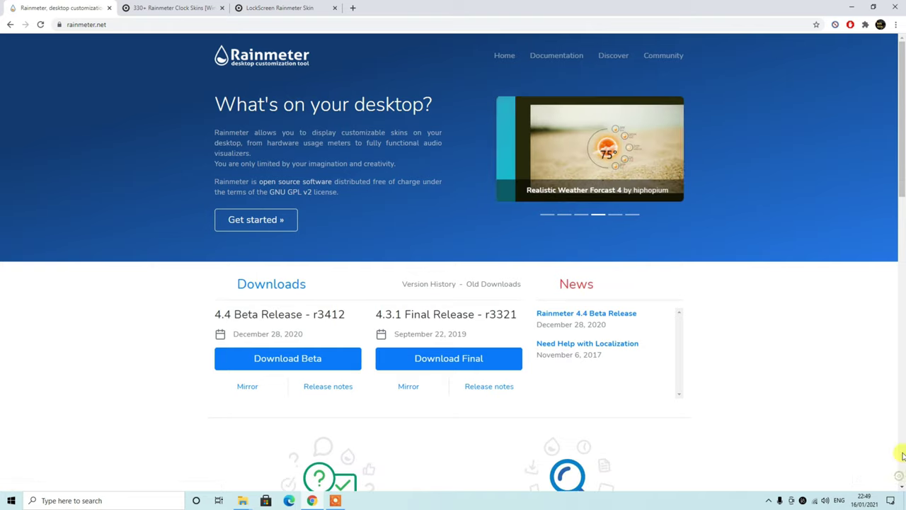
Step: Open Manage Rainmeter from the tray and load illustro > Welcome > Welcome.ini
click(853, 7)
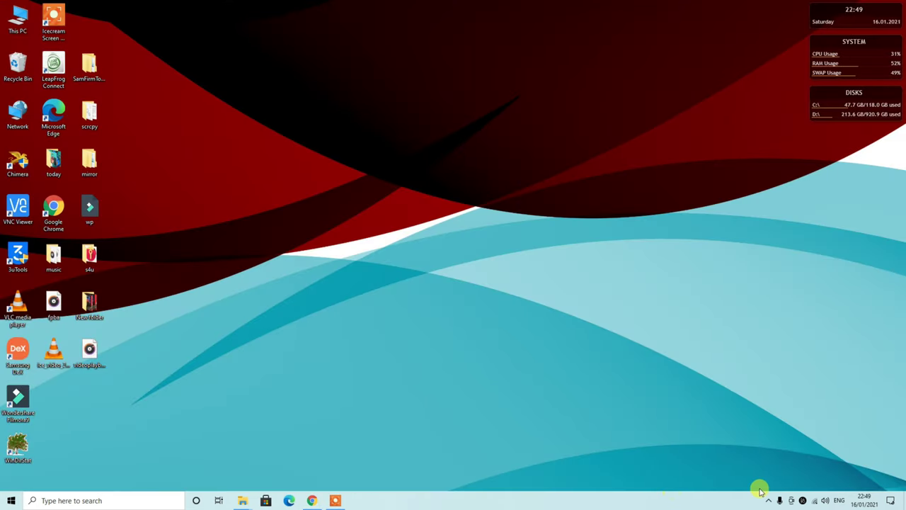
click(768, 500)
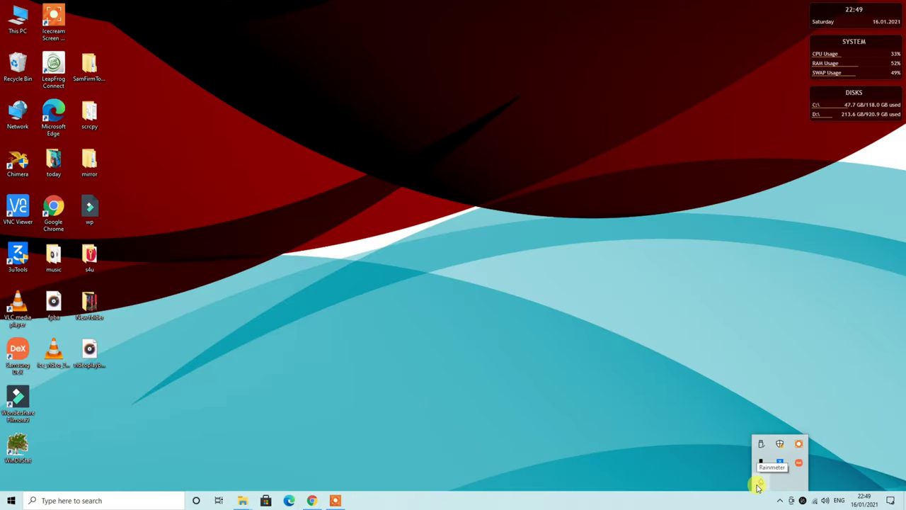
click(757, 486)
drag(461, 118, 411, 115)
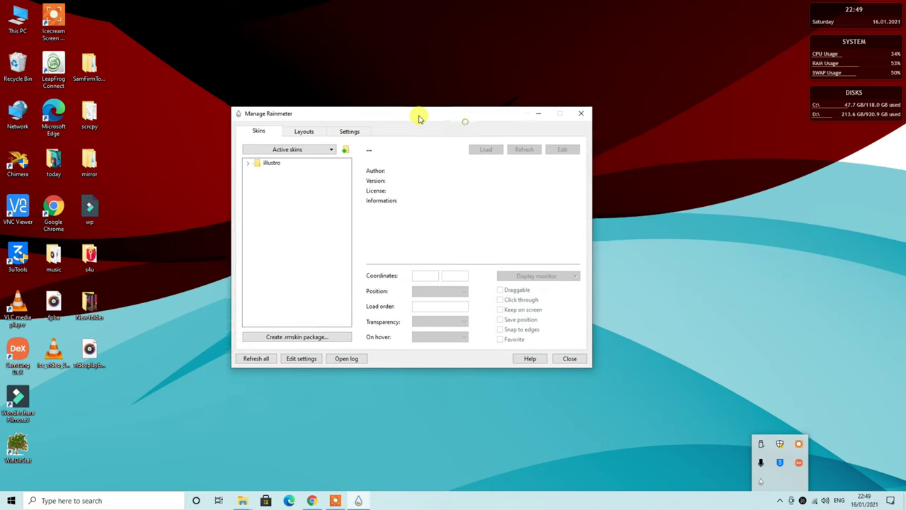
click(238, 166)
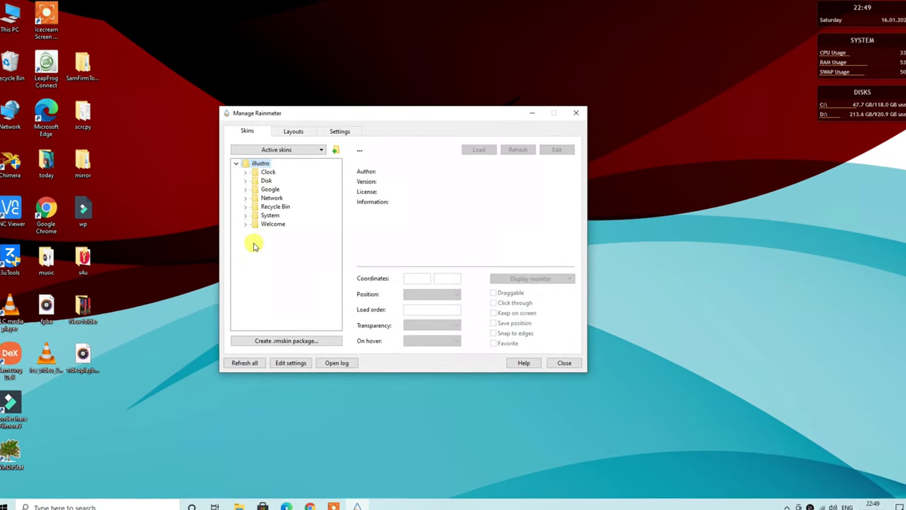
click(247, 223)
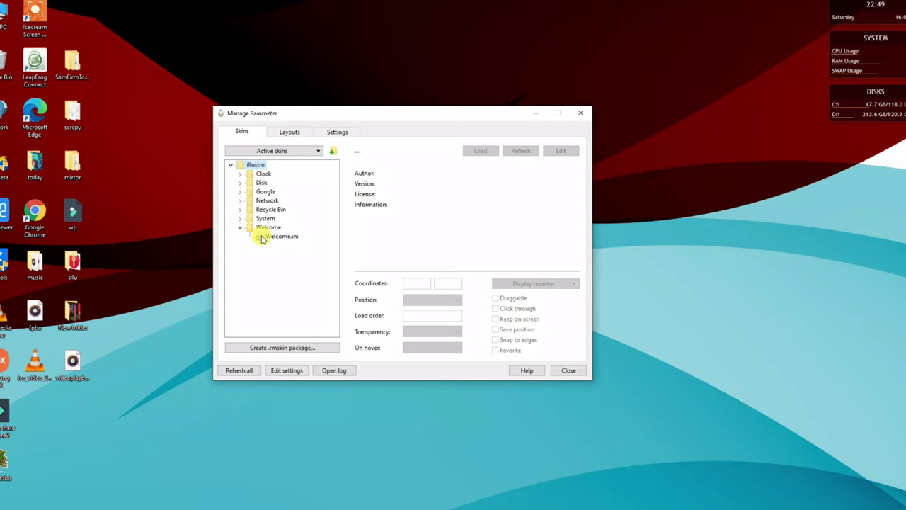
double_click(276, 235)
Step: Move the manager window up-left and open the Welcome skin's context menu
drag(467, 108, 404, 81)
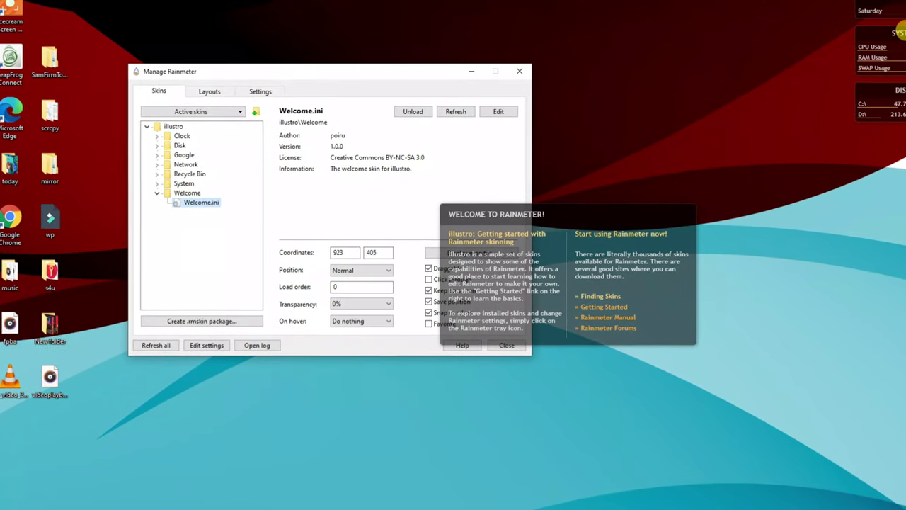
mouse_move(448, 72)
mouse_down()
mouse_move(377, 39)
mouse_move(333, 72)
mouse_up()
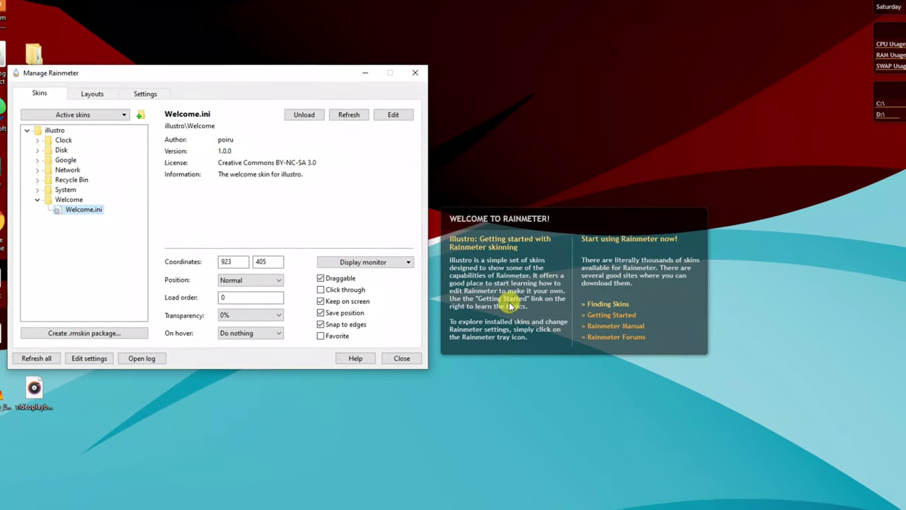
right_click(602, 221)
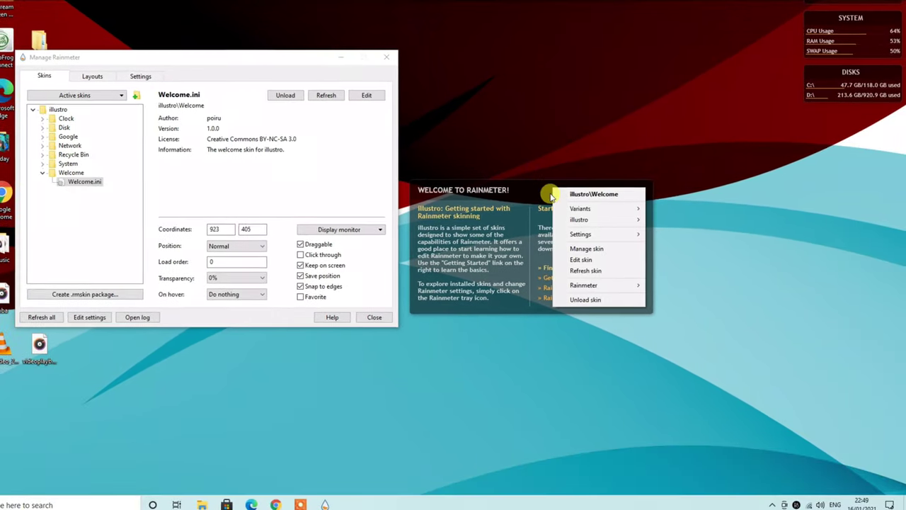
click(516, 192)
right_click(523, 196)
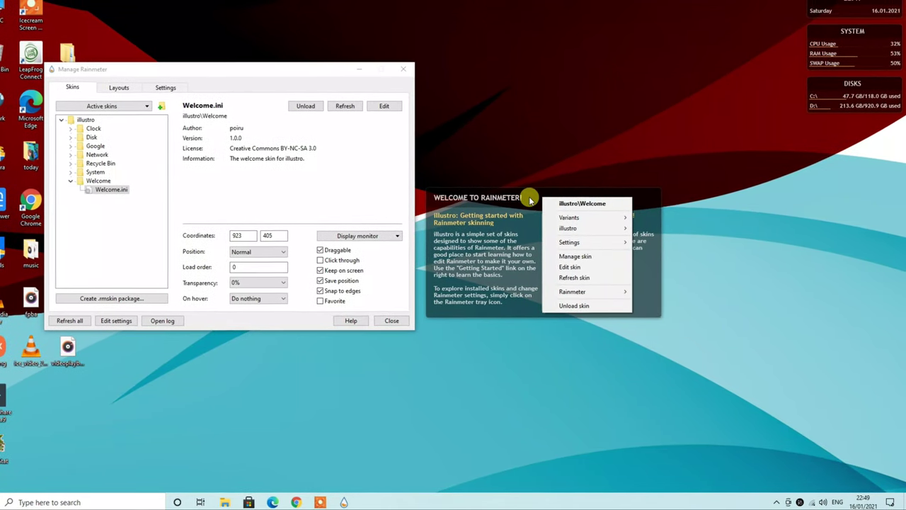
click(536, 204)
right_click(536, 200)
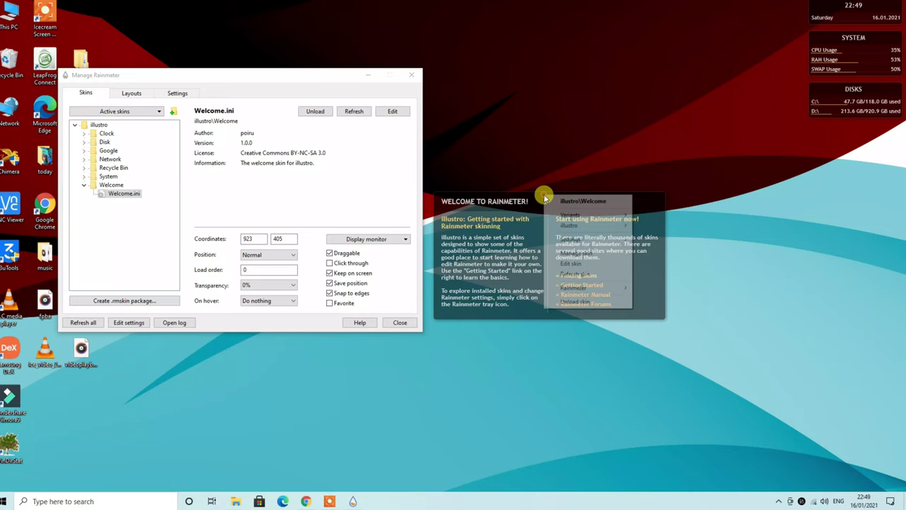
Step: Unload the Welcome skin, reload Welcome.ini, then unload it again via Manage Rainmeter's Unload
click(586, 303)
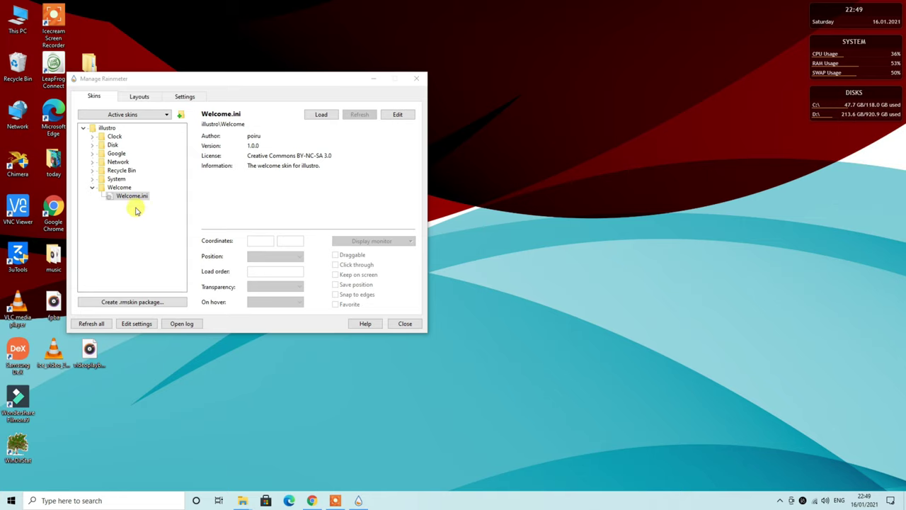
click(84, 128)
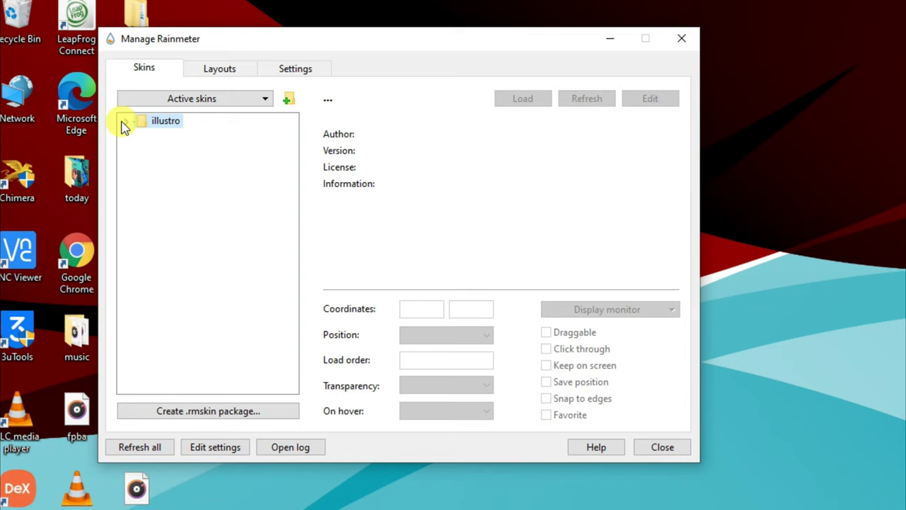
click(122, 119)
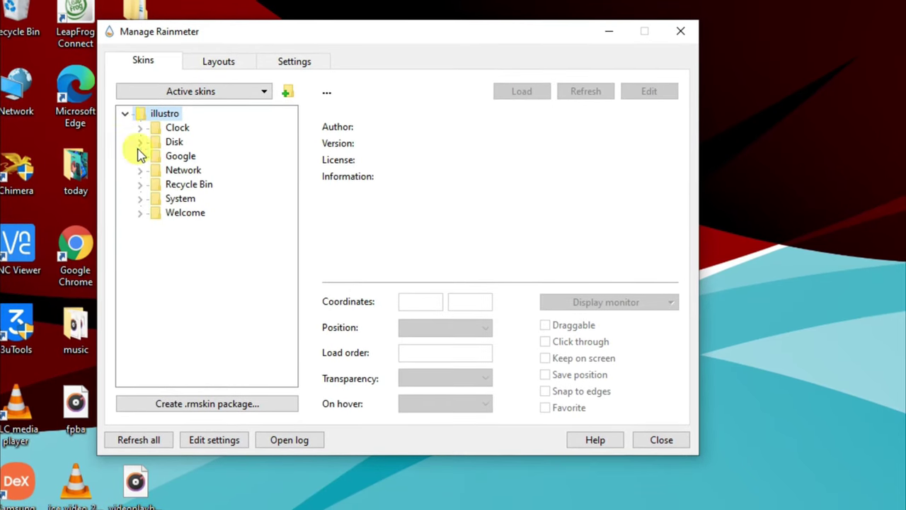
click(140, 210)
double_click(189, 222)
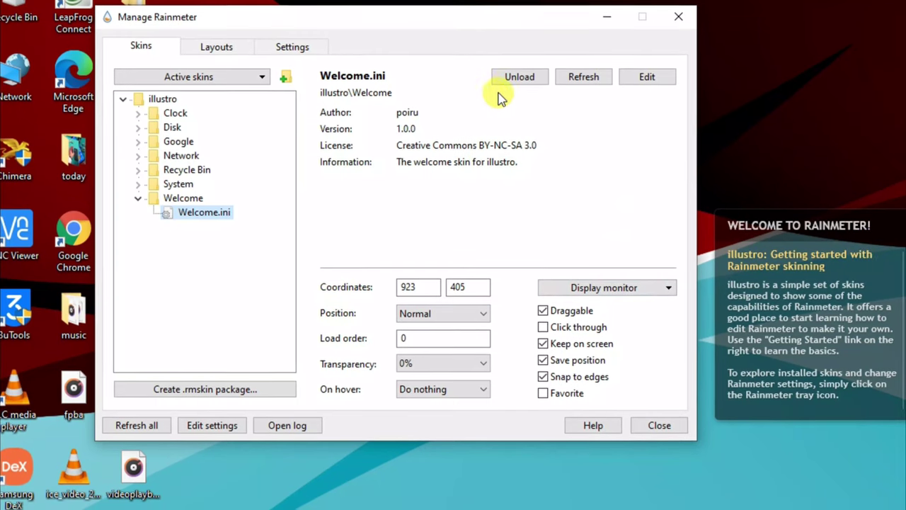
click(508, 78)
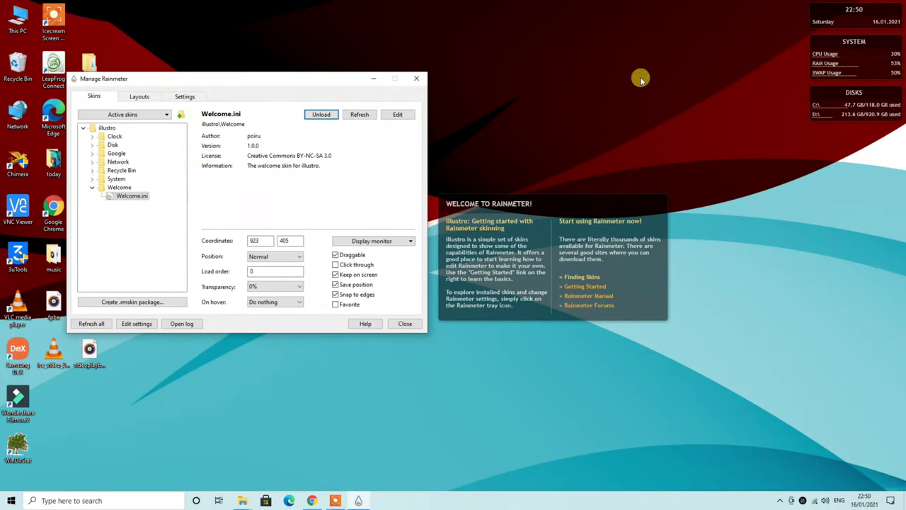
click(309, 116)
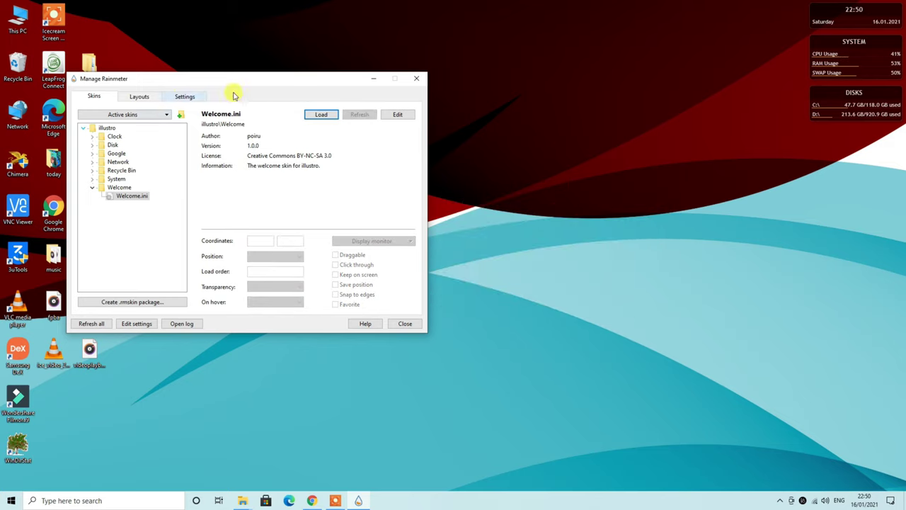
Step: Turn on 'Automatically hide the taskbar in desktop mode' in Taskbar settings
click(375, 78)
right_click(454, 501)
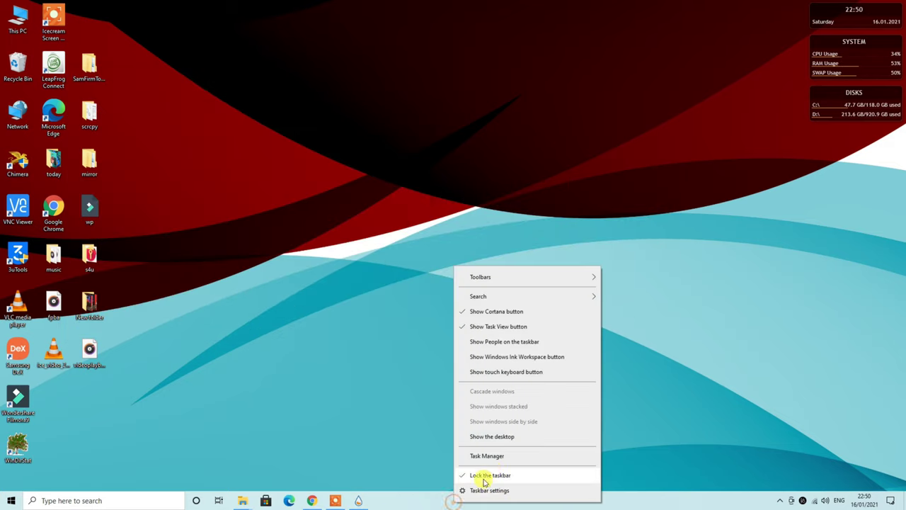
click(495, 462)
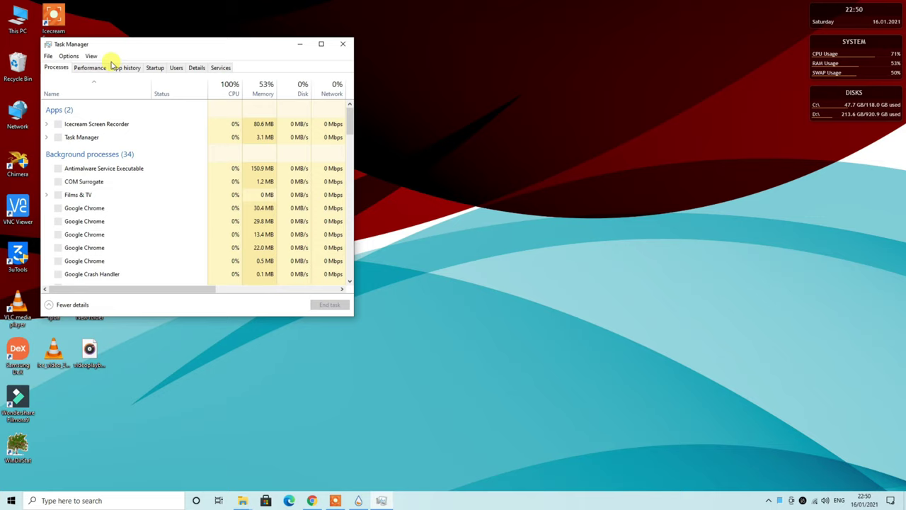
click(303, 44)
right_click(476, 501)
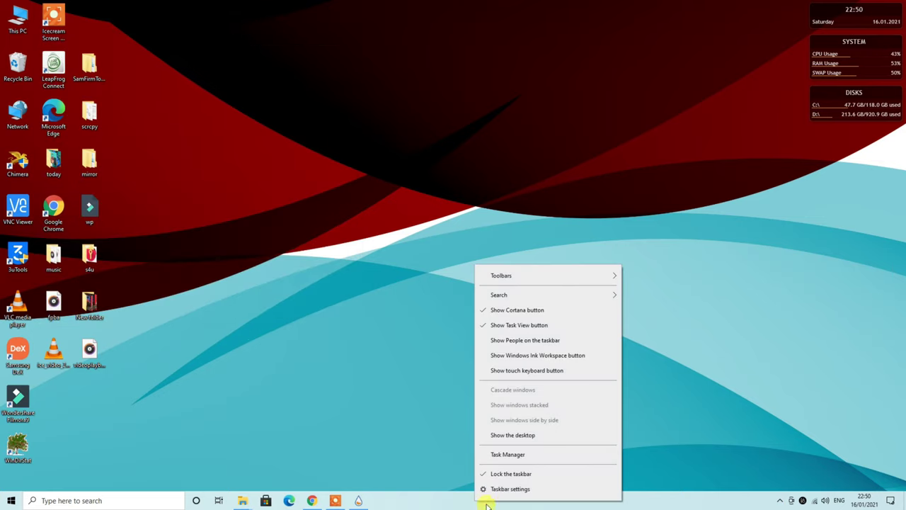
click(511, 488)
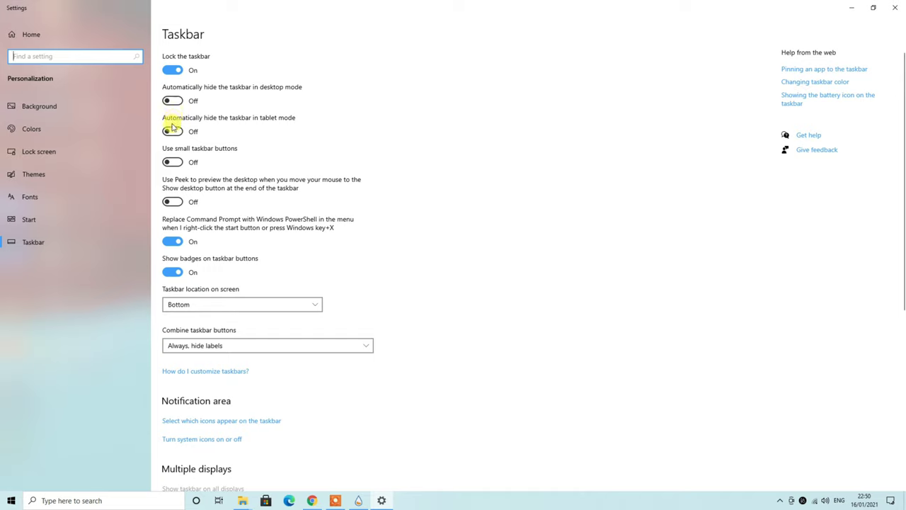
click(172, 101)
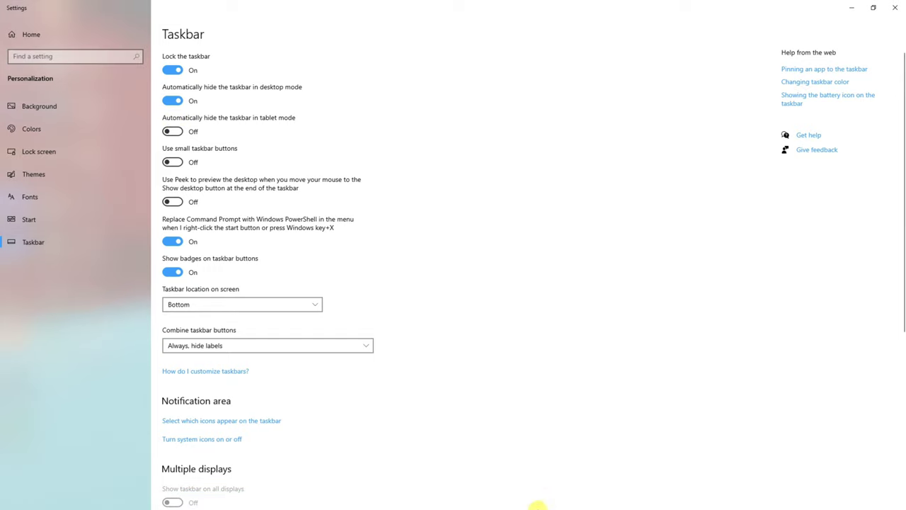
click(853, 10)
mouse_move(540, 506)
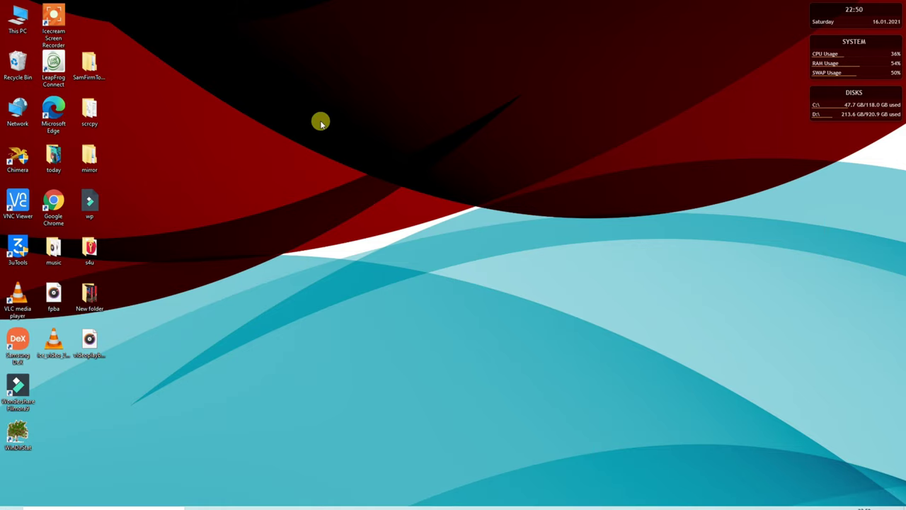
Step: Open the wallpapers folder on DATA (D:) in a maximized File Explorer window
double_click(18, 18)
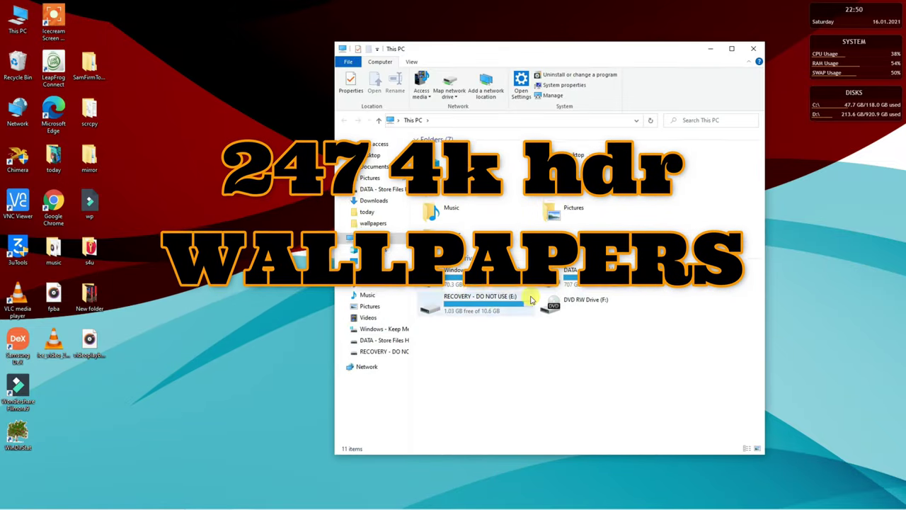
double_click(594, 279)
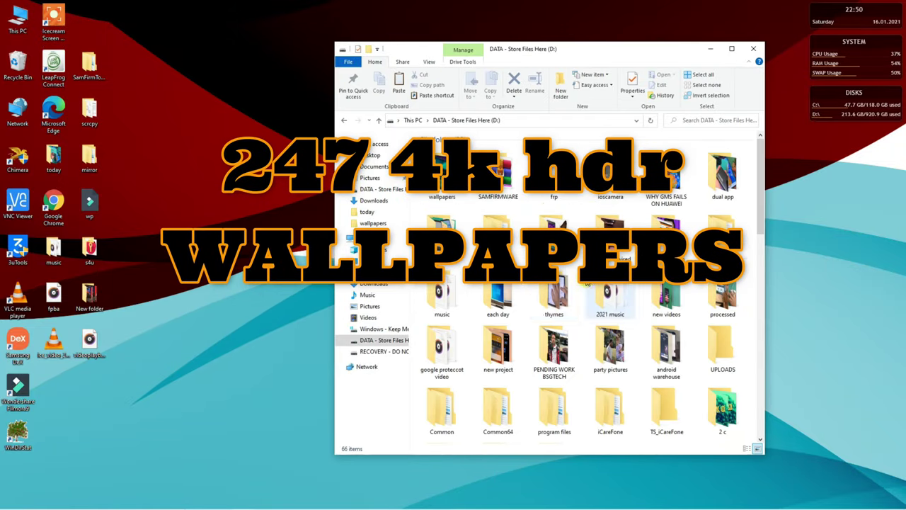
double_click(614, 52)
double_click(102, 125)
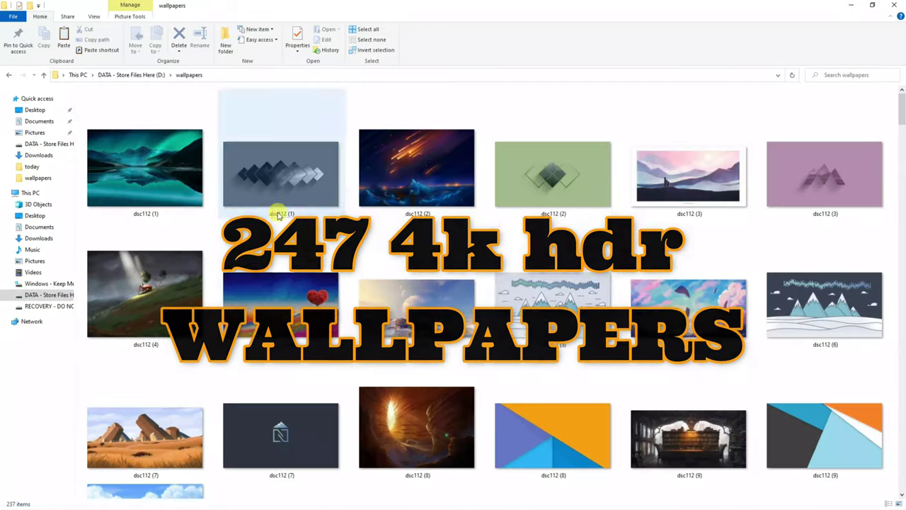
Step: Scroll down through the wallpaper image thumbnails
scroll(424, 219, down, 5)
scroll(523, 222, down, 5)
scroll(524, 222, down, 5)
scroll(516, 223, down, 5)
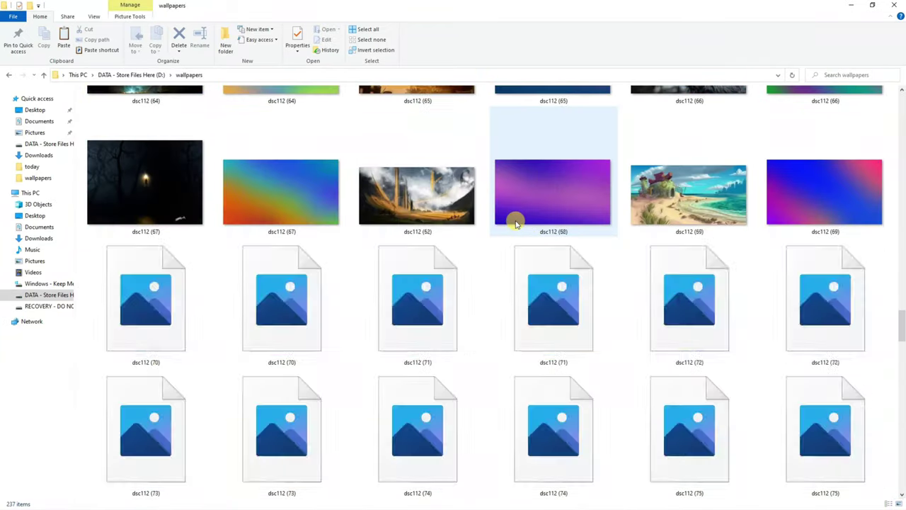
scroll(516, 224, down, 5)
scroll(516, 224, down, 5)
scroll(516, 221, down, 5)
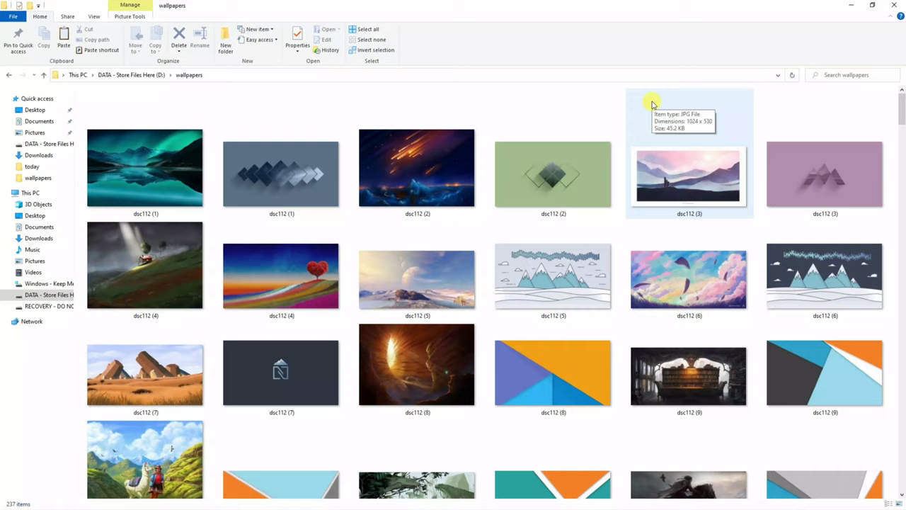
scroll(354, 319, down, 5)
scroll(386, 318, down, 5)
scroll(393, 318, down, 5)
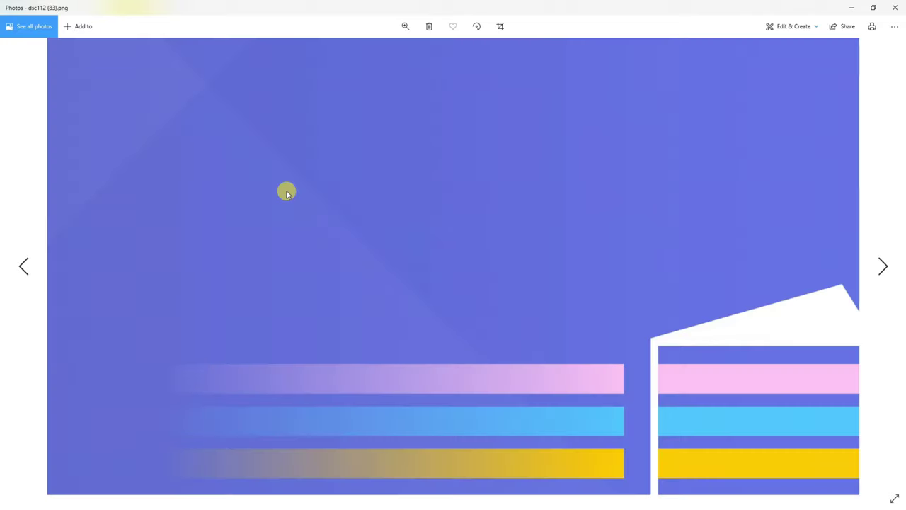
Step: Flip forward through three wallpapers in Photos, close it, and return to Chrome
key(Right)
key(Right)
key(Right)
key(Right)
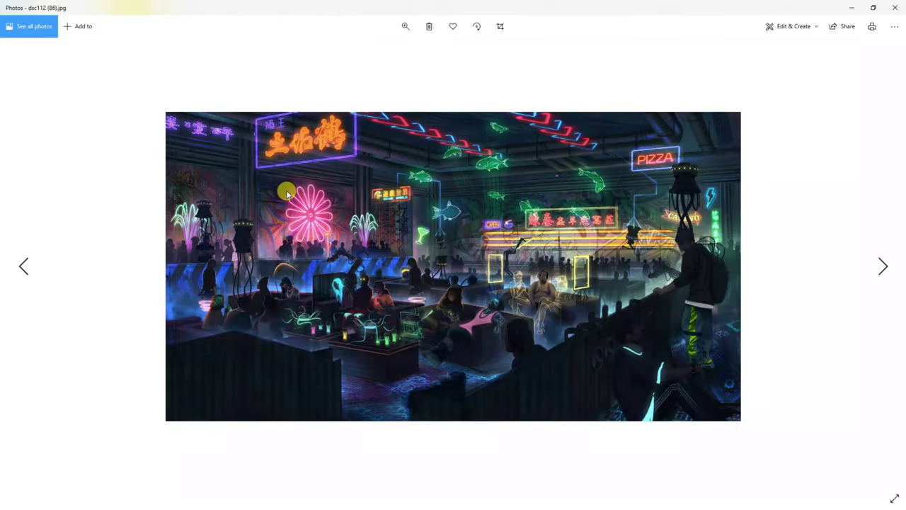
key(Right)
key(Right)
key(Right)
key(Right)
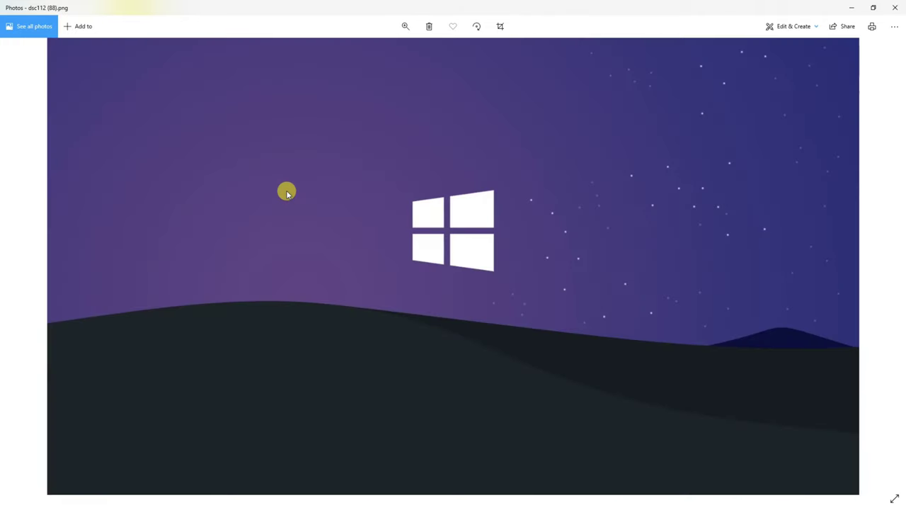
key(Right)
key(Right)
key(Right)
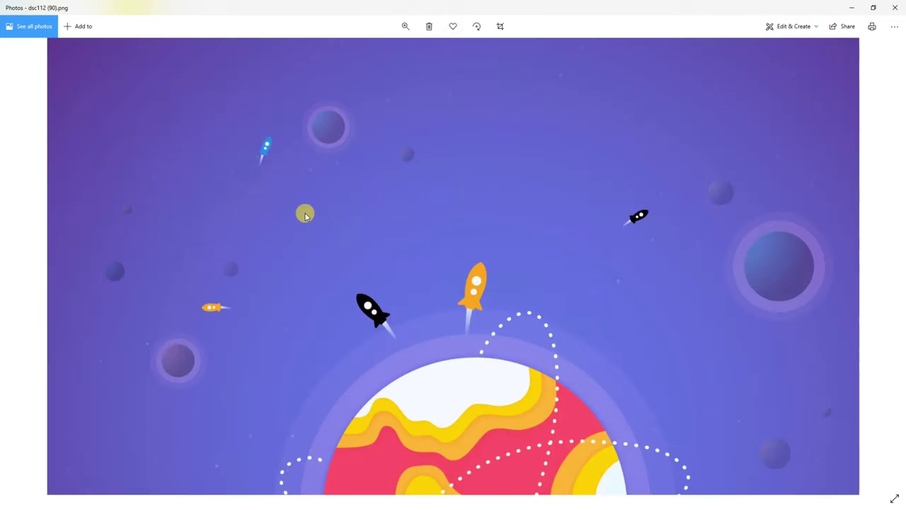
click(893, 10)
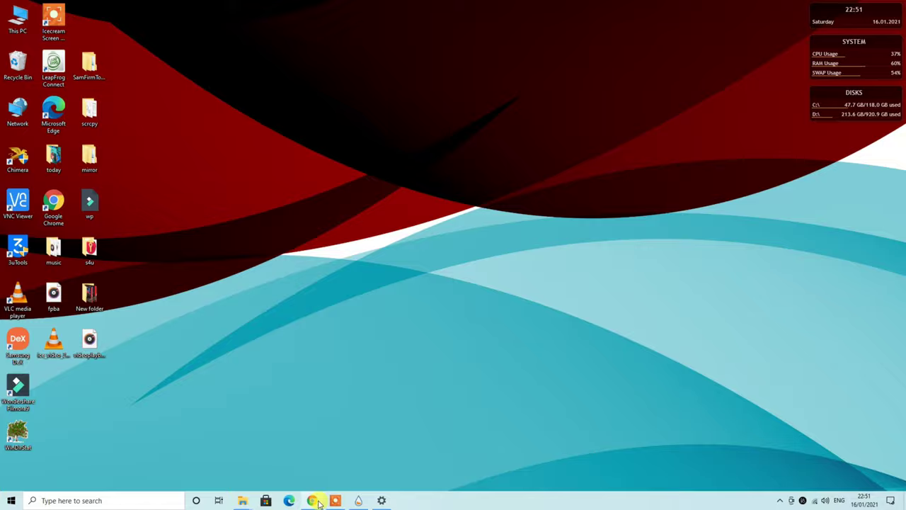
click(318, 503)
click(163, 8)
Step: Return to the Rainmeter homepage tab and highlight its page heading
click(54, 6)
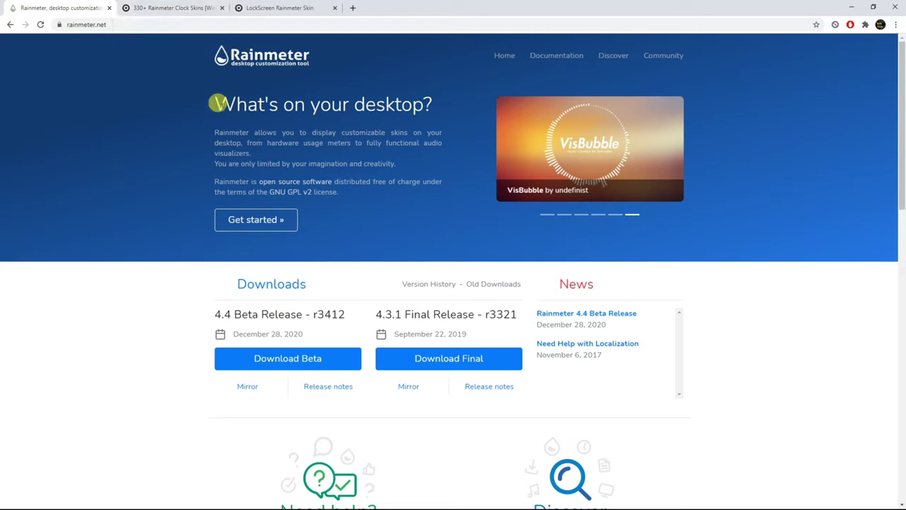
drag(218, 104, 380, 105)
click(422, 104)
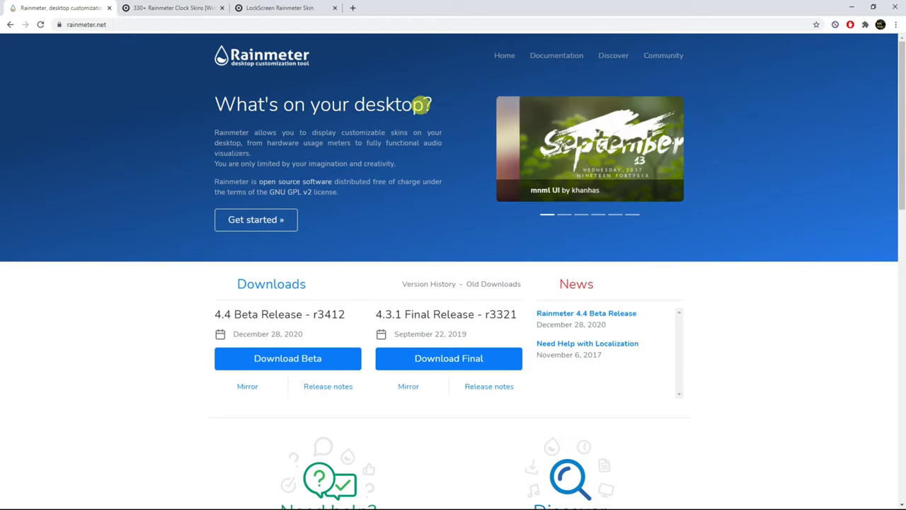
Step: Switch to the VisualSkins tab and scroll through the Launcher skins listing
click(171, 6)
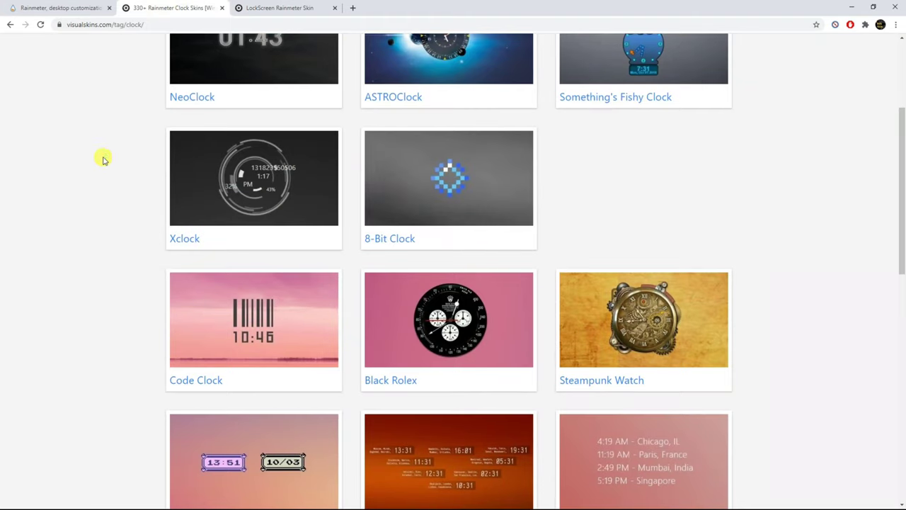
scroll(92, 149, up, 3)
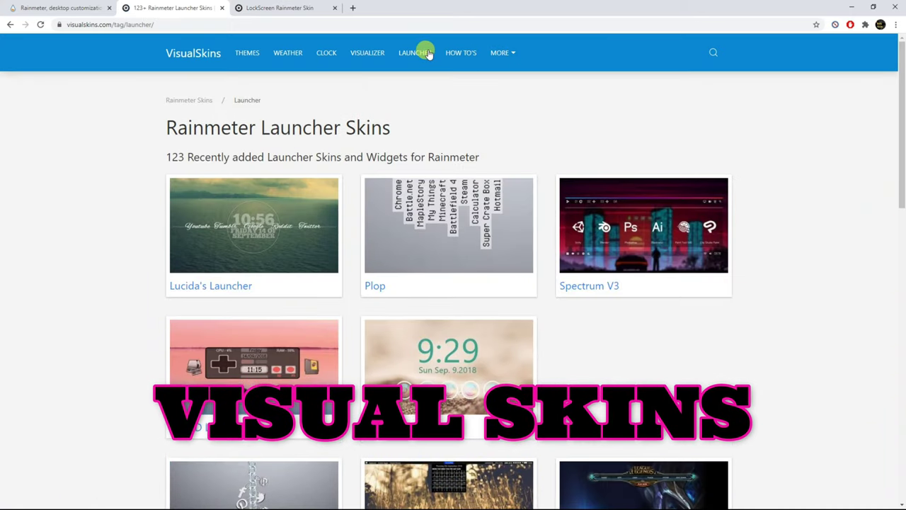
scroll(212, 276, down, 1)
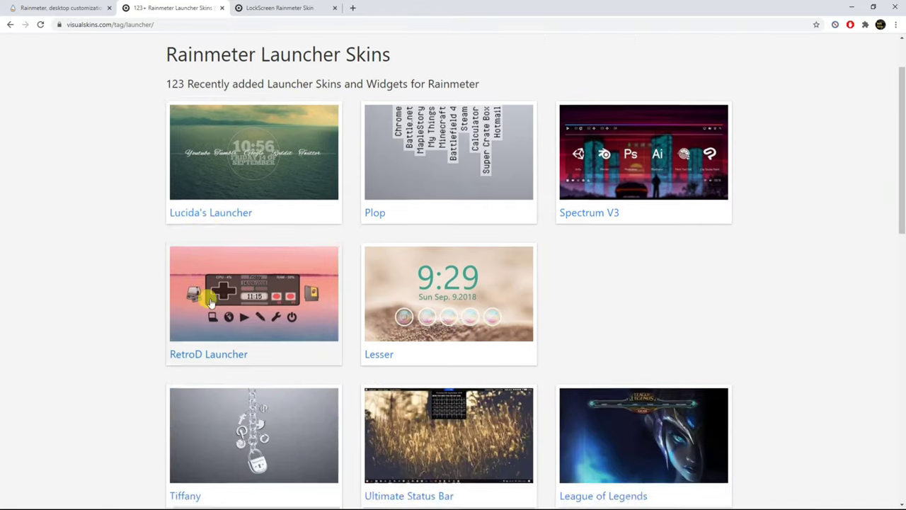
scroll(283, 318, down, 1)
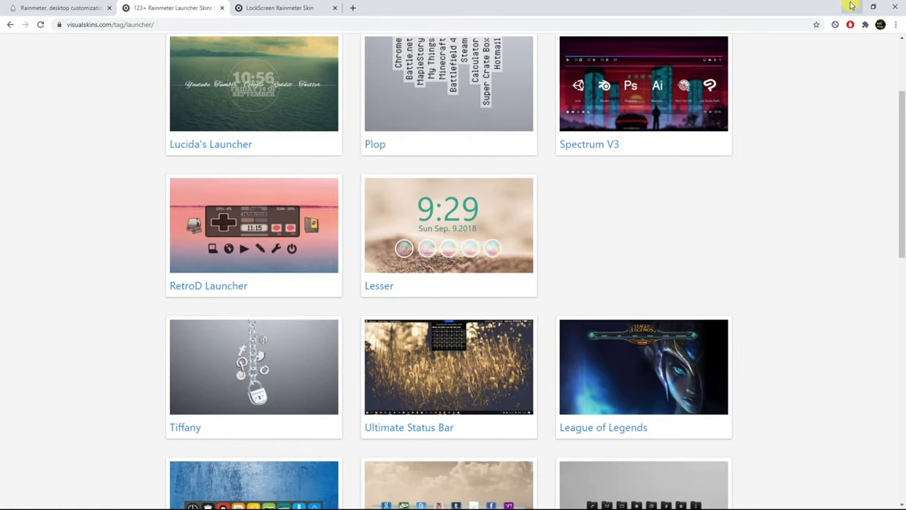
scroll(163, 219, down, 3)
scroll(96, 251, up, 5)
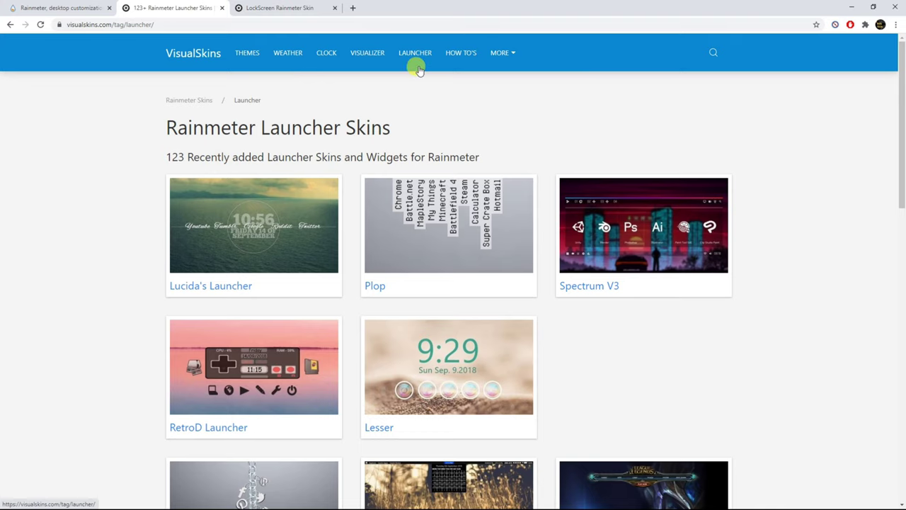
Step: Open the Clock skins category and open ASTROClock in a background tab
click(320, 57)
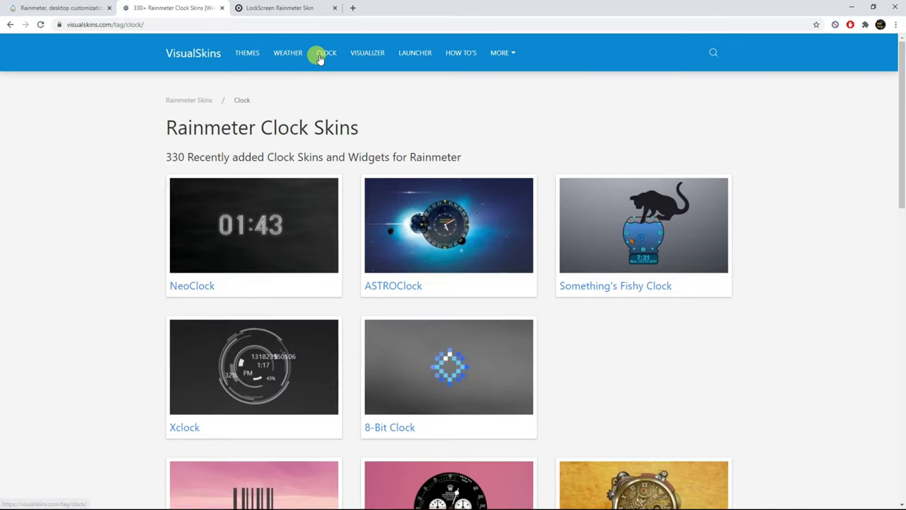
scroll(134, 196, down, 2)
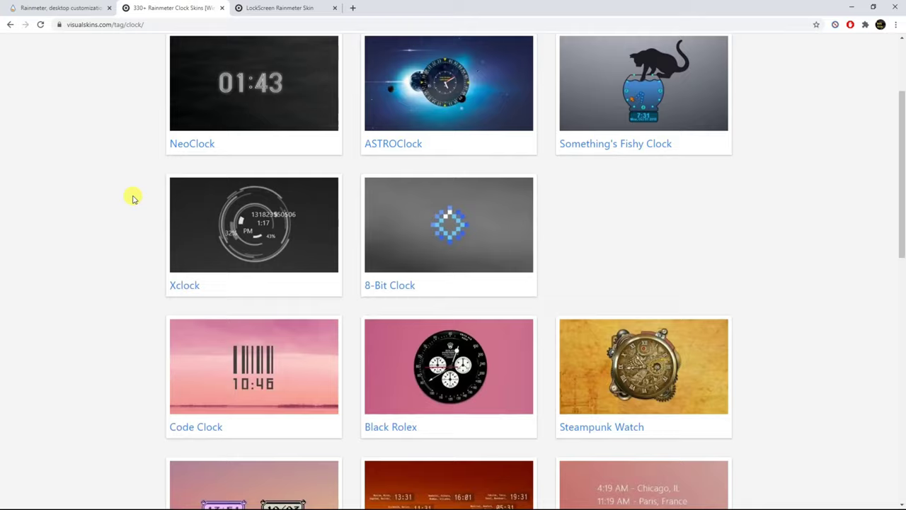
scroll(132, 197, down, 3)
scroll(129, 199, down, 2)
scroll(130, 211, up, 2)
scroll(129, 211, up, 5)
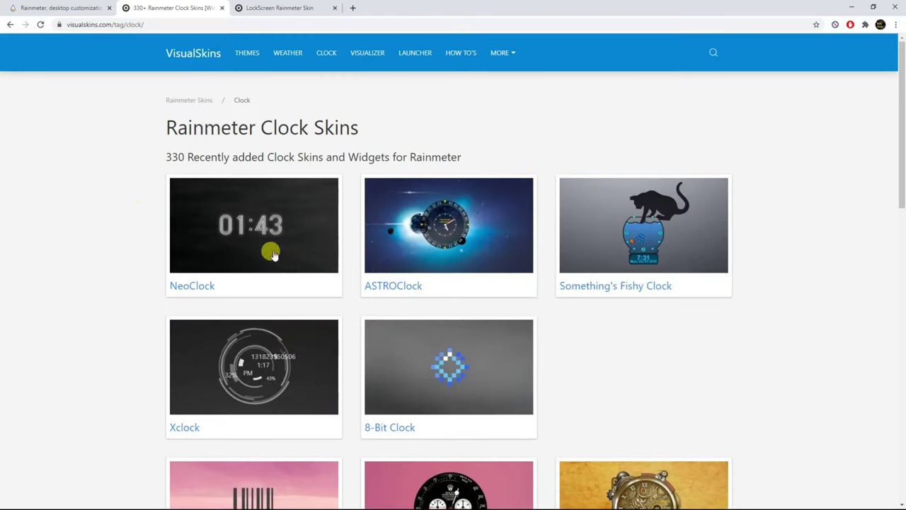
right_click(468, 225)
click(493, 233)
Step: Scroll down and open WOT Tank Clock in a background tab
scroll(35, 290, down, 2)
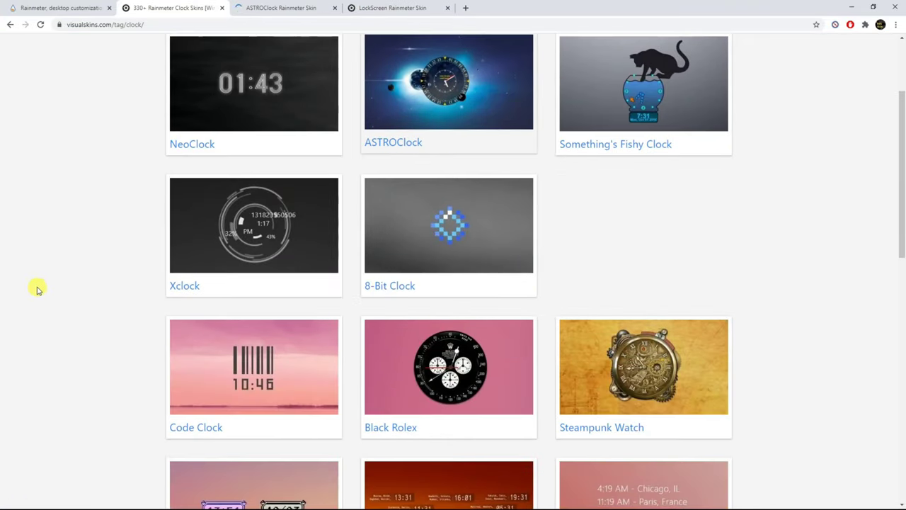
scroll(85, 273, down, 3)
scroll(99, 264, down, 3)
scroll(103, 263, down, 2)
scroll(108, 266, down, 2)
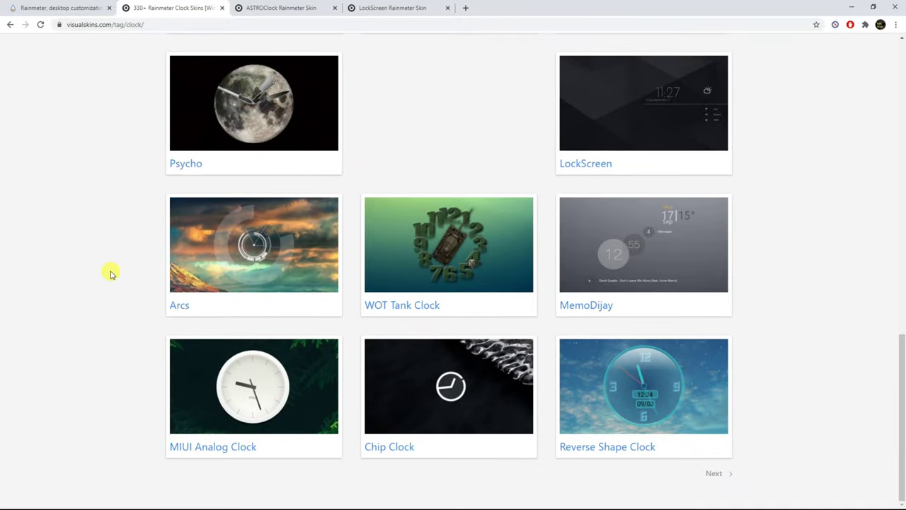
right_click(479, 251)
click(520, 260)
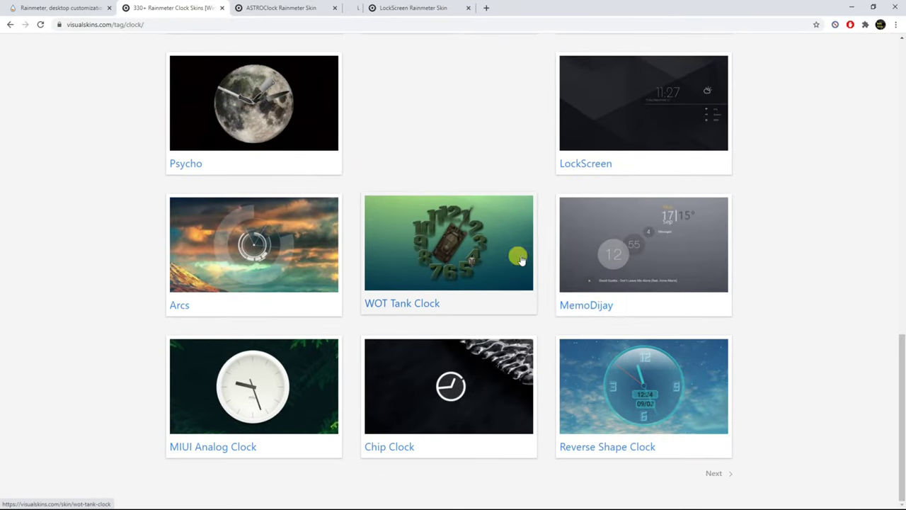
Step: Go to page 2 of the clock skins and scroll through it
click(711, 474)
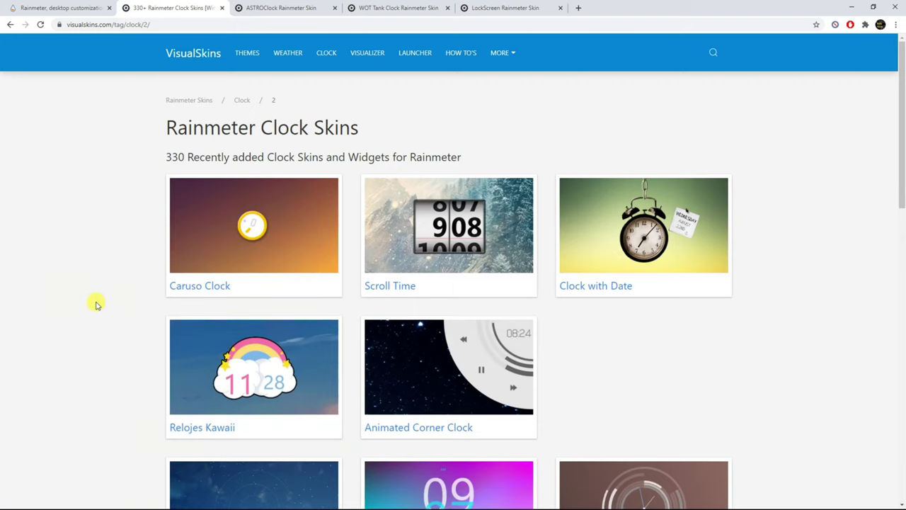
scroll(97, 305, down, 2)
scroll(97, 305, down, 2)
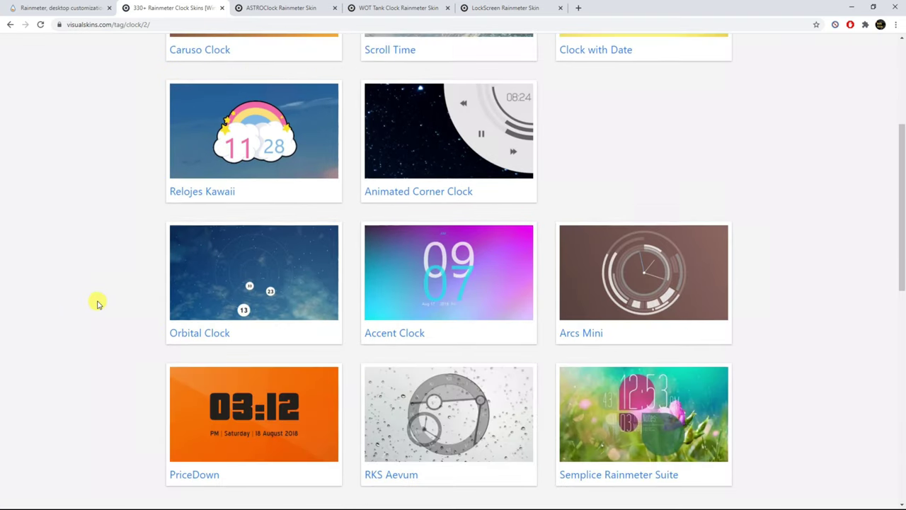
scroll(97, 304, down, 2)
scroll(97, 304, down, 2)
scroll(97, 304, down, 1)
scroll(97, 306, up, 1)
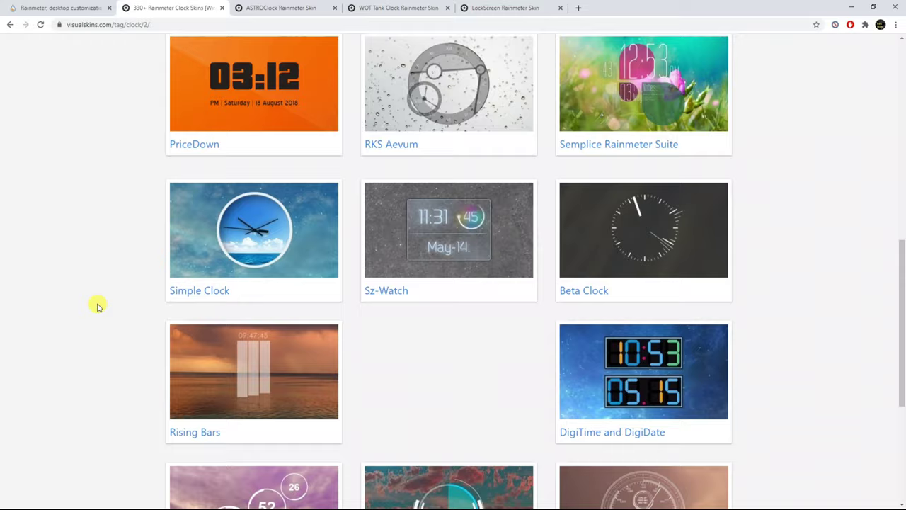
scroll(95, 304, down, 5)
scroll(97, 315, down, 1)
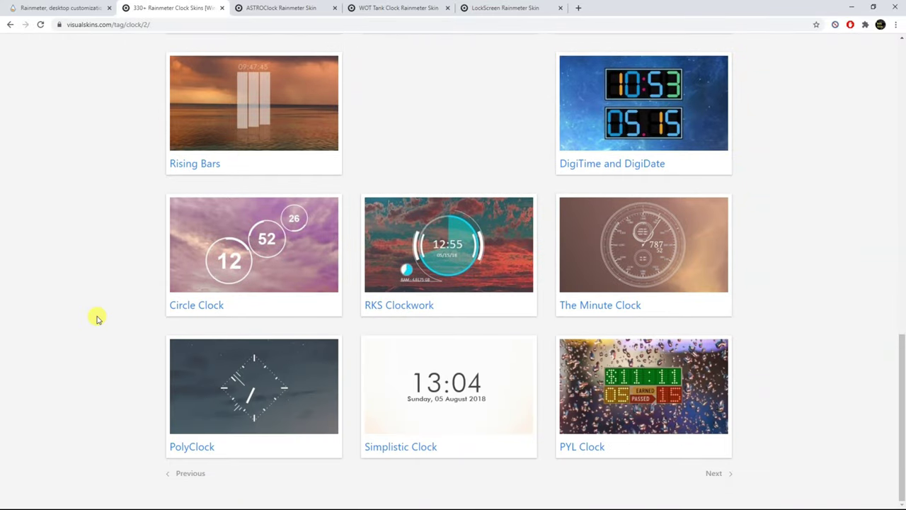
scroll(118, 317, up, 5)
Step: Open the PriceDown skin page in a new tab, closing a stray window
right_click(251, 170)
click(287, 176)
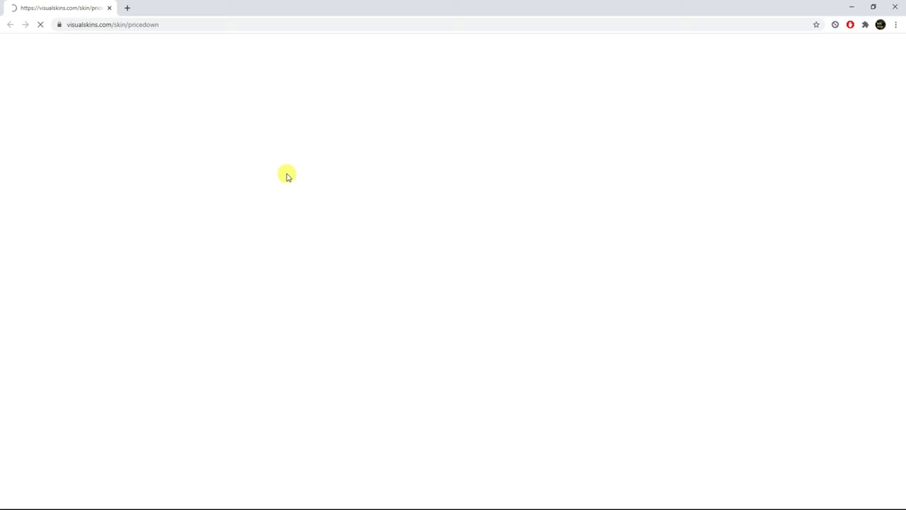
click(895, 7)
right_click(280, 145)
click(322, 158)
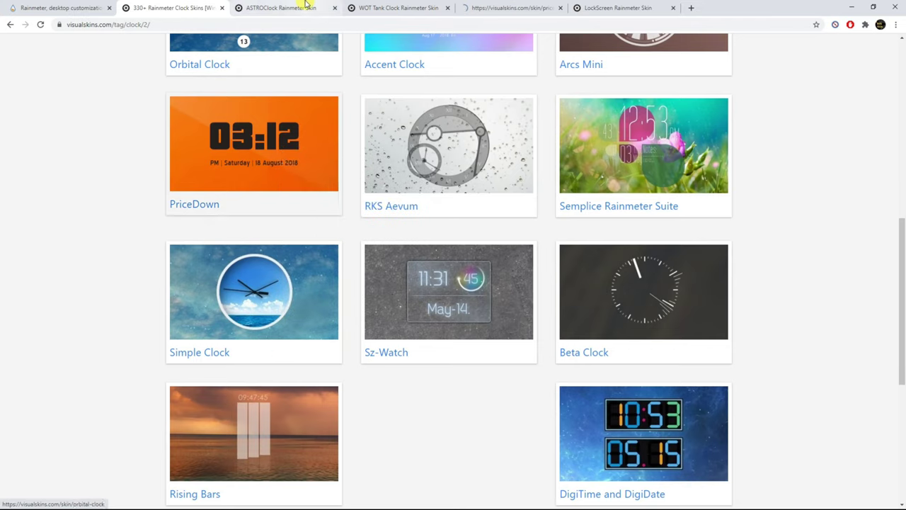
Step: View the ASTROClock sample images full-size, then close the ASTROClock tab
click(306, 6)
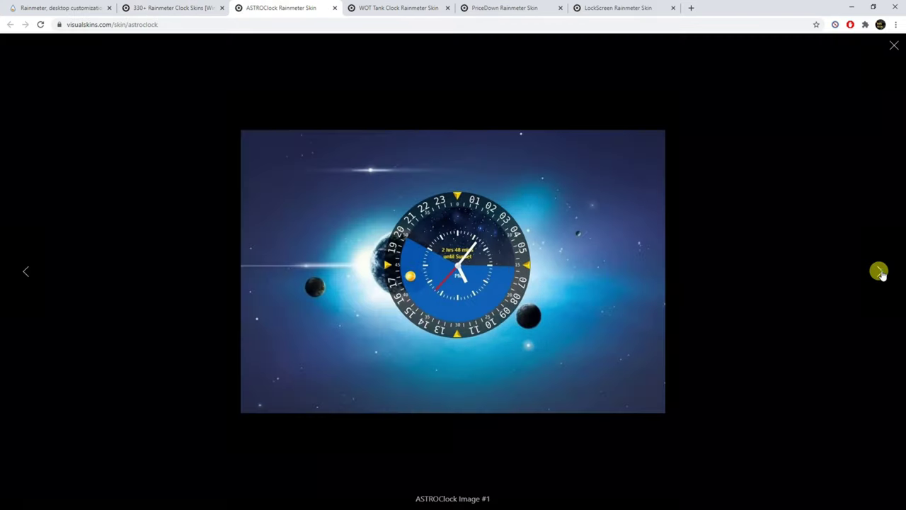
click(880, 272)
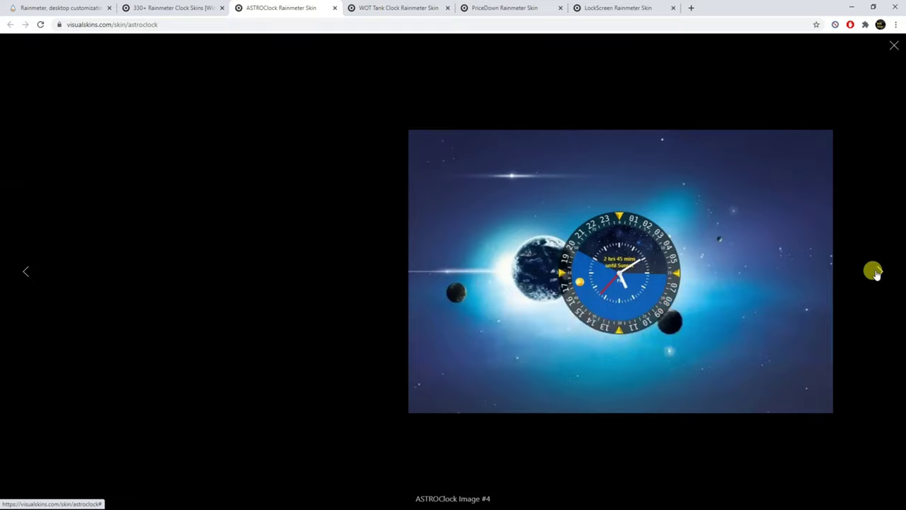
click(899, 60)
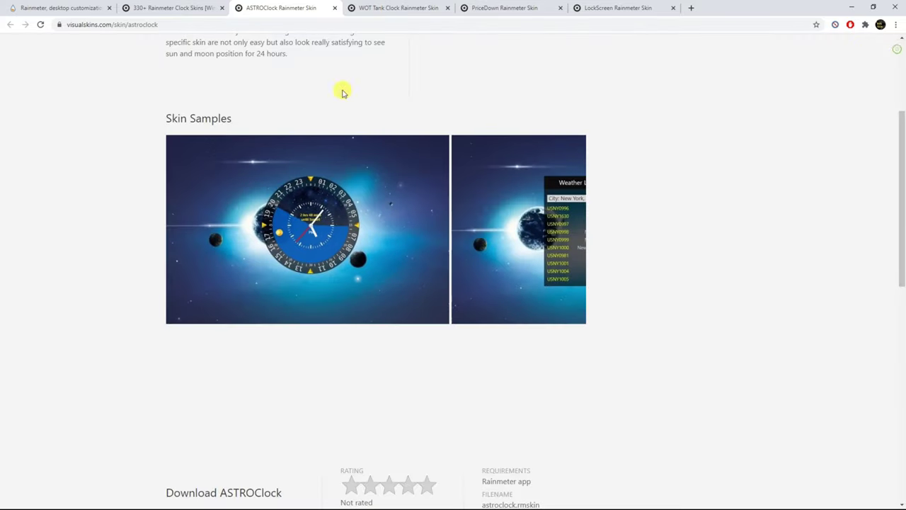
click(335, 8)
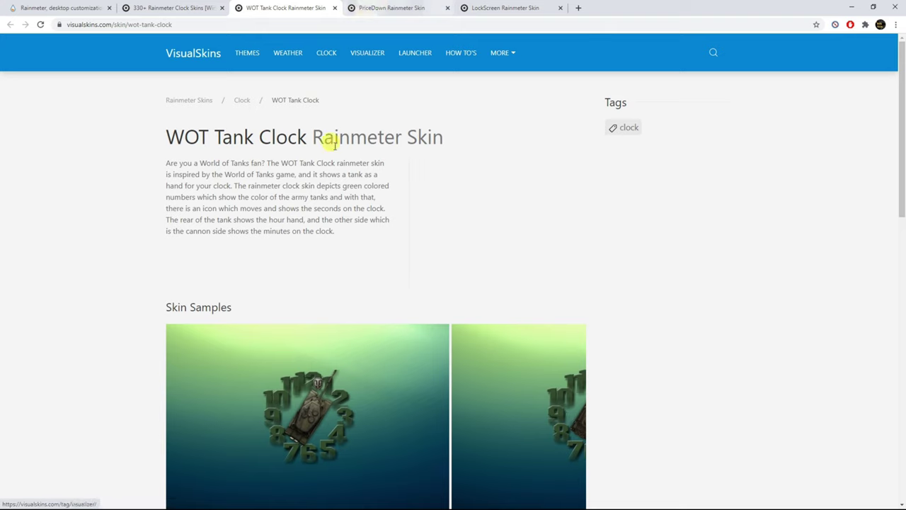
Step: Preview the WOT Tank Clock sample images full-size in the lightbox
scroll(101, 238, down, 2)
scroll(212, 244, up, 1)
scroll(212, 231, up, 1)
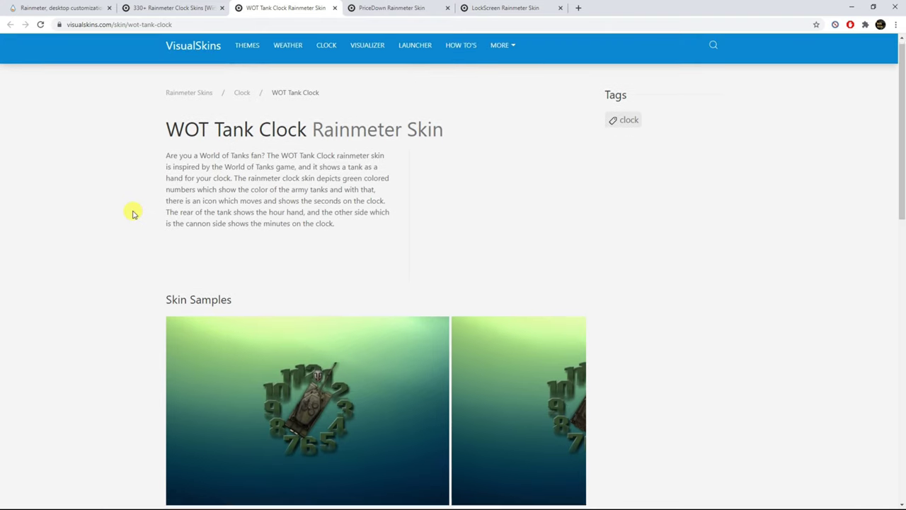
scroll(132, 210, down, 5)
scroll(123, 227, down, 2)
scroll(120, 235, up, 7)
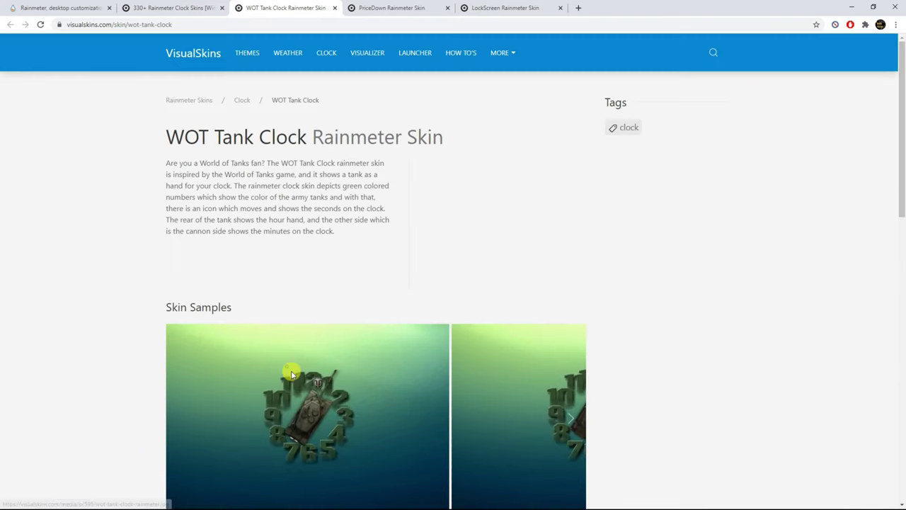
click(293, 371)
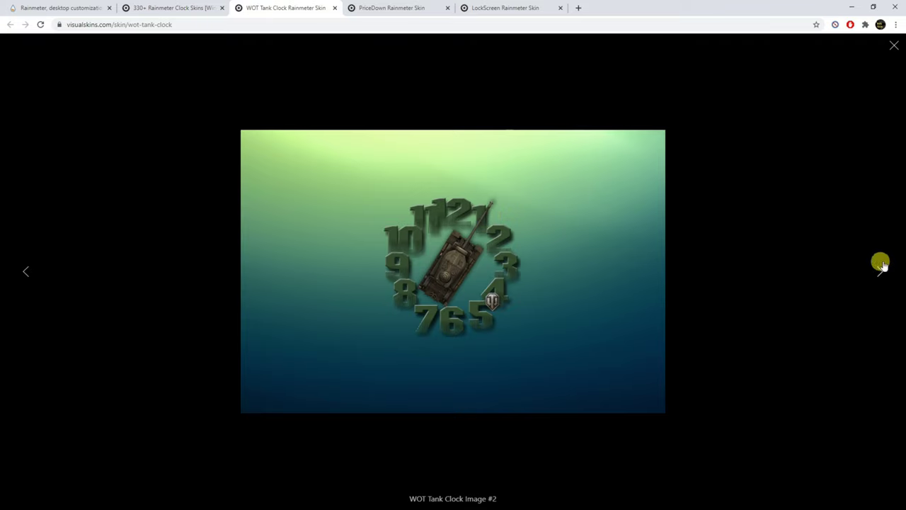
click(882, 265)
click(894, 46)
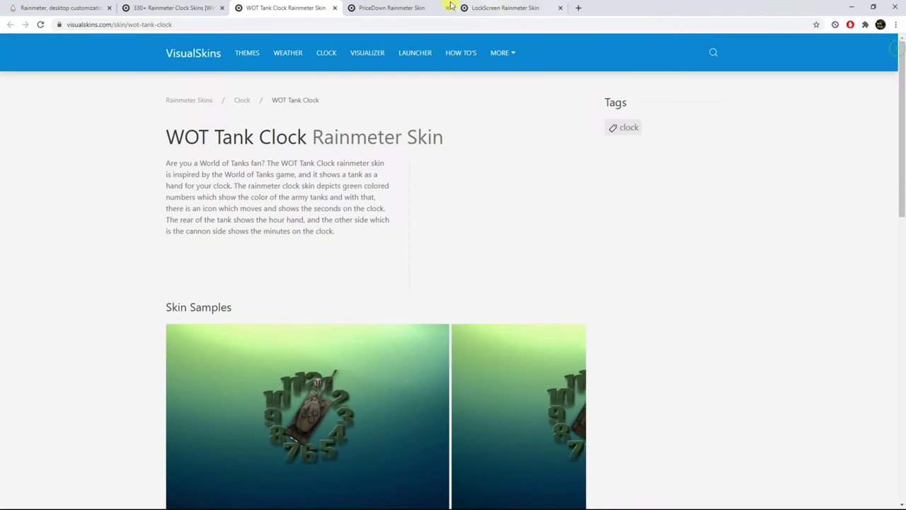
Step: Download wot-tank-clock.rmskin with the DOWNLOAD button
scroll(129, 263, down, 2)
scroll(130, 259, down, 5)
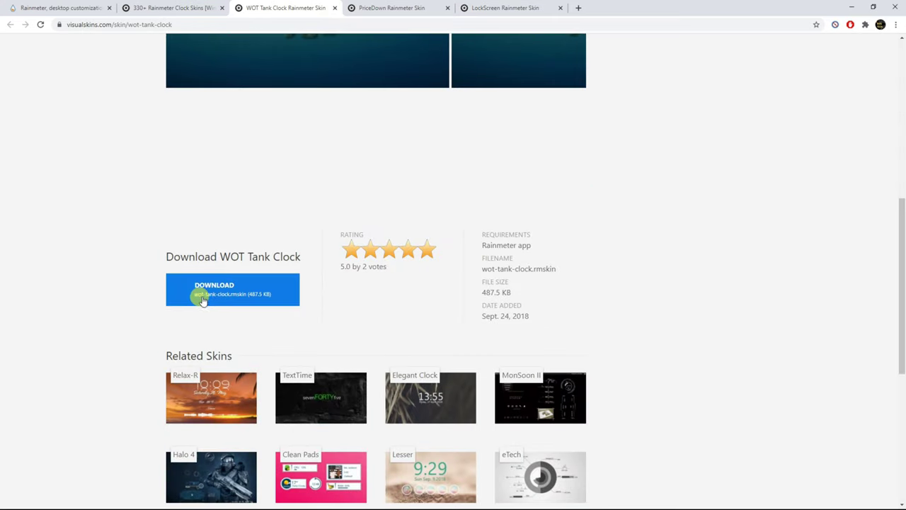
click(202, 301)
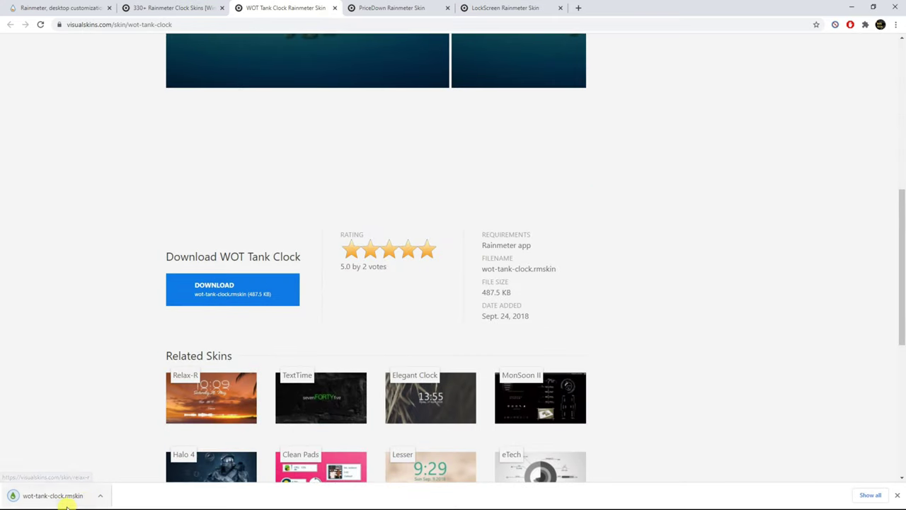
click(274, 301)
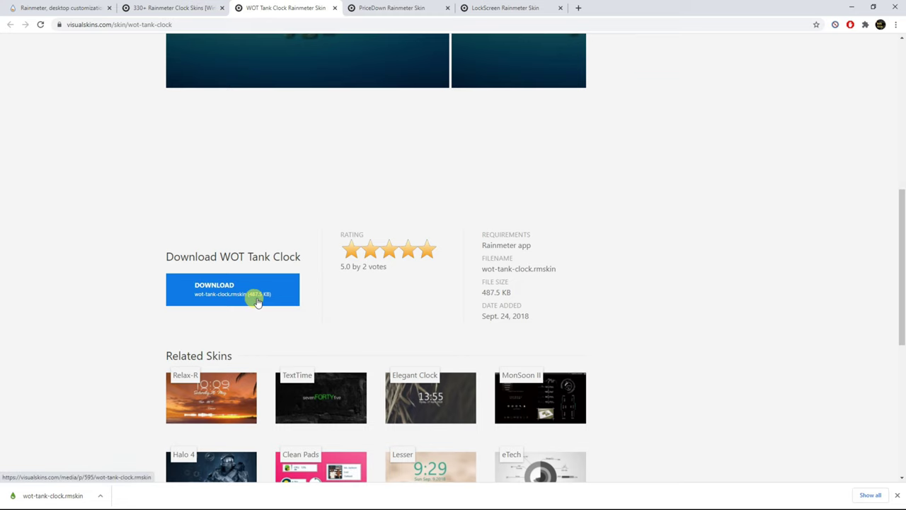
double_click(659, 3)
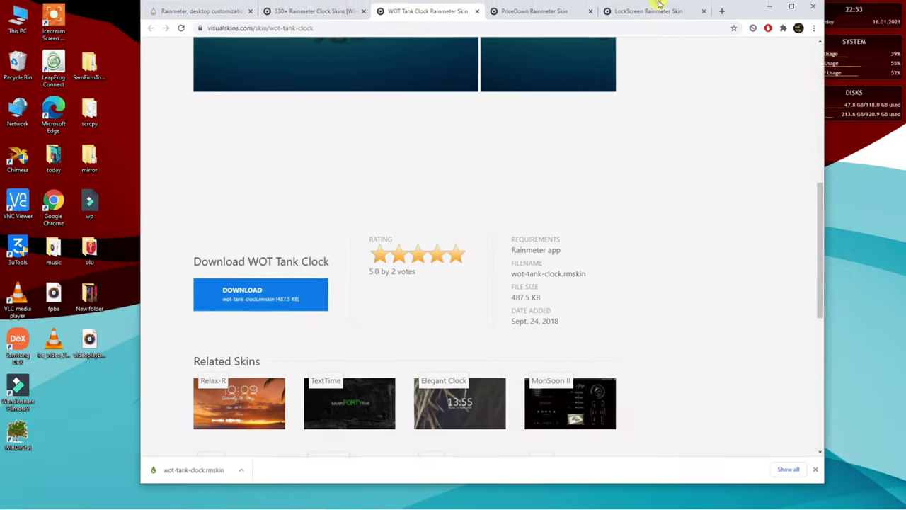
double_click(744, 9)
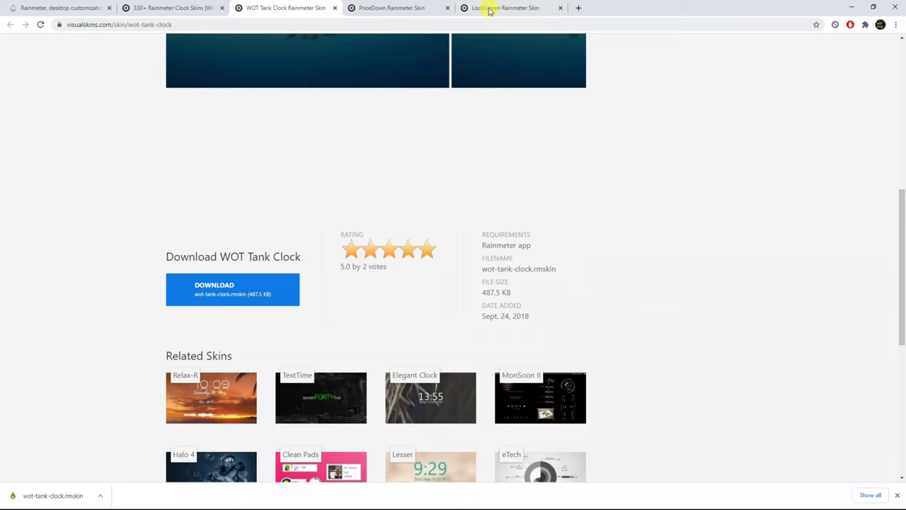
Step: On the PriceDown page, view its sample images full-size, then download pricedown.rmskin
click(415, 7)
scroll(152, 186, down, 3)
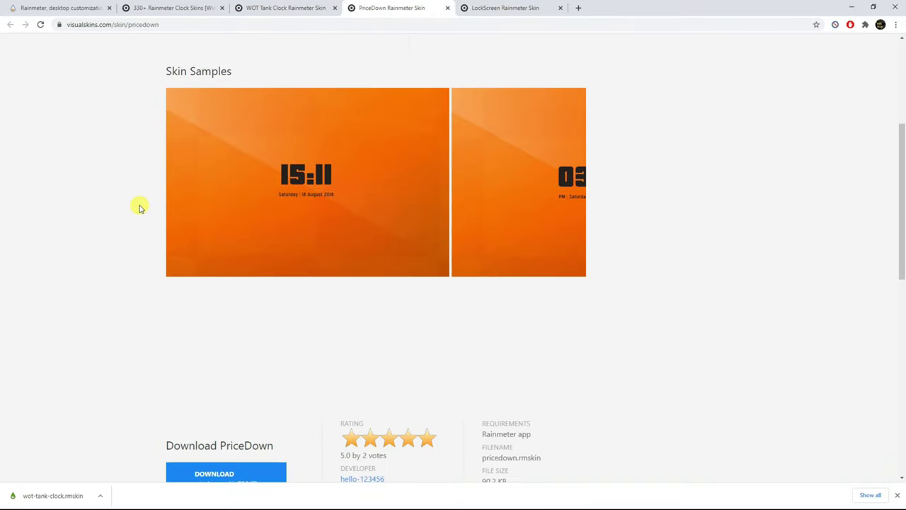
scroll(138, 204, down, 1)
click(368, 158)
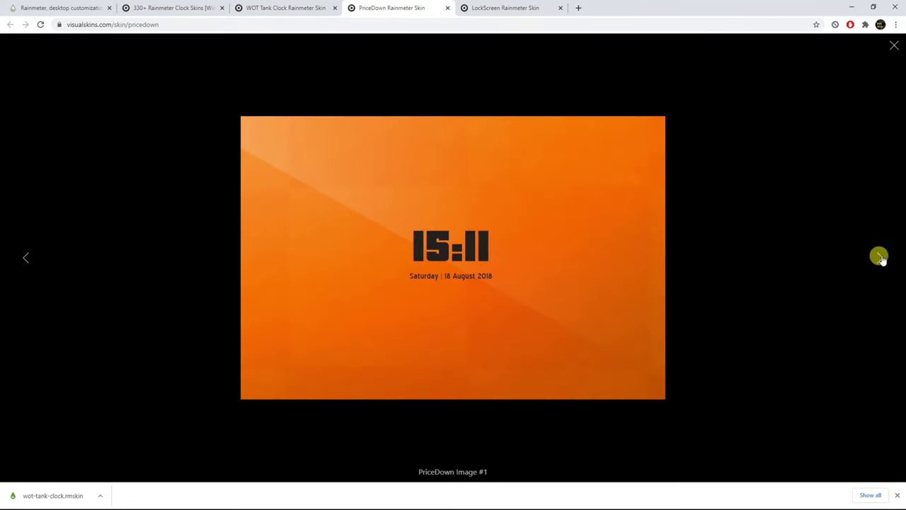
click(880, 257)
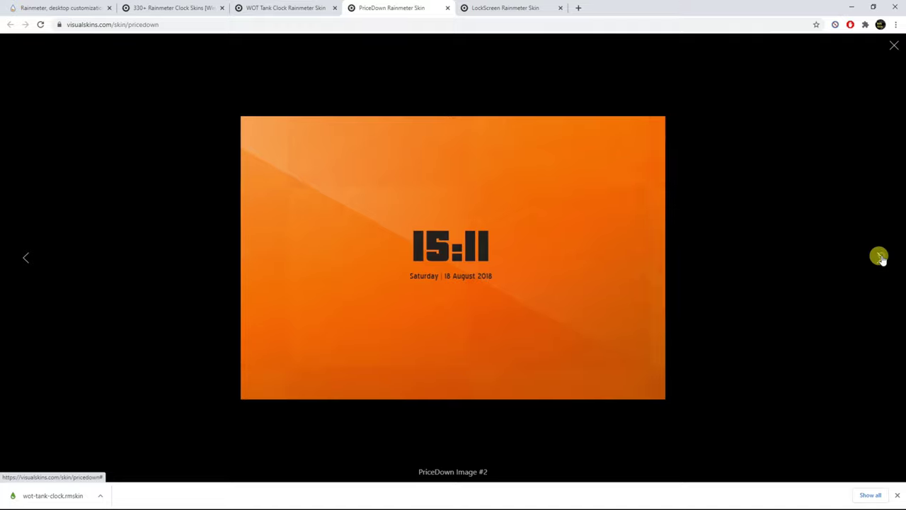
click(880, 257)
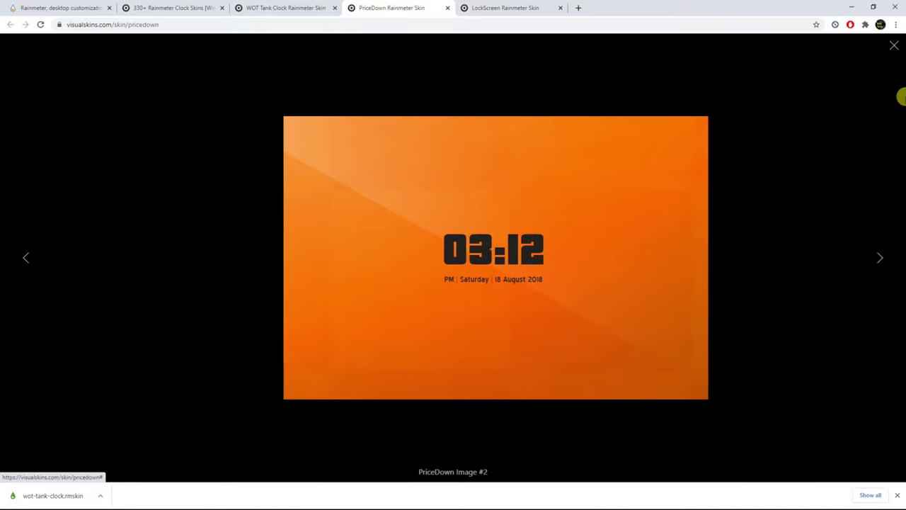
click(894, 46)
click(277, 427)
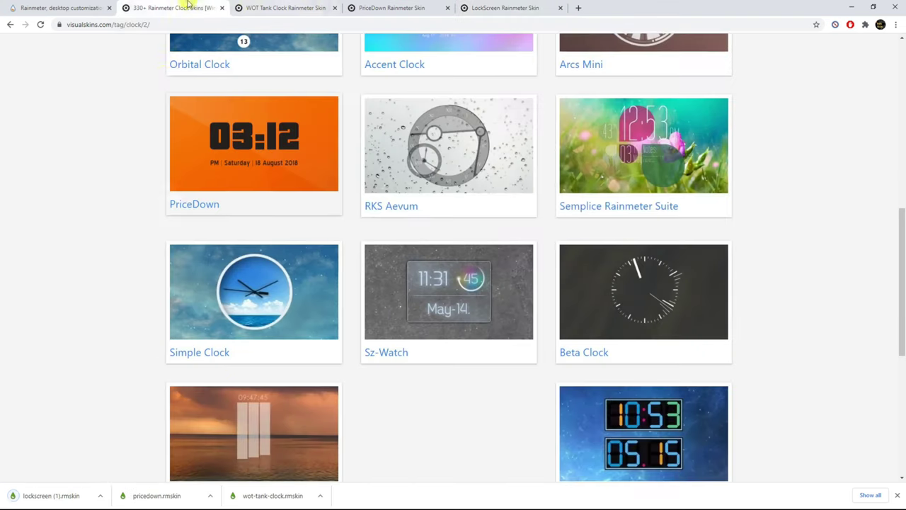
Step: Scroll the clock skins list and go to its next page
scroll(114, 294, down, 2)
scroll(775, 290, down, 2)
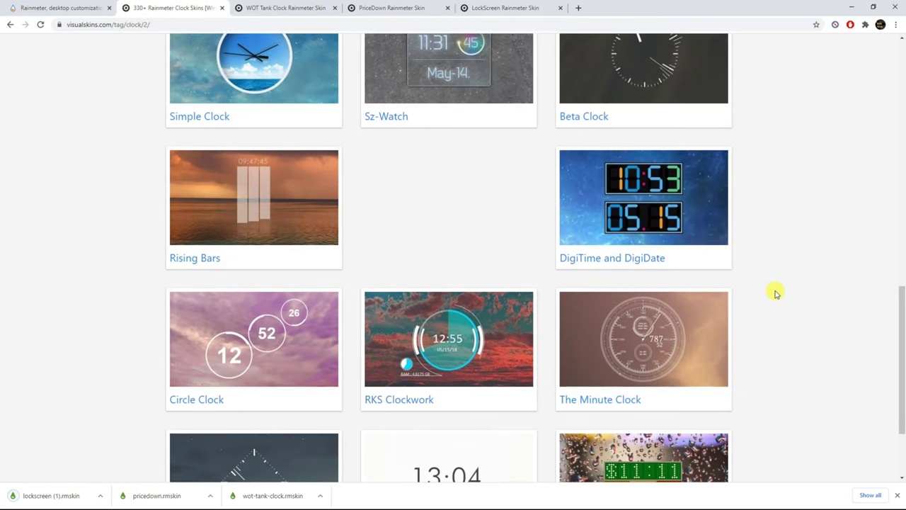
scroll(776, 293, down, 1)
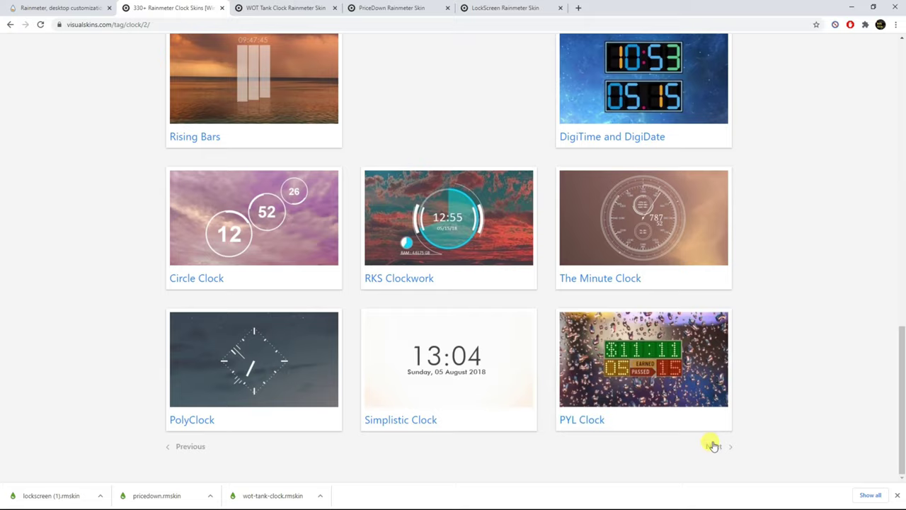
click(714, 445)
Step: Open Corner Clock v1.0 in a new tab and download its skin file
scroll(113, 297, down, 1)
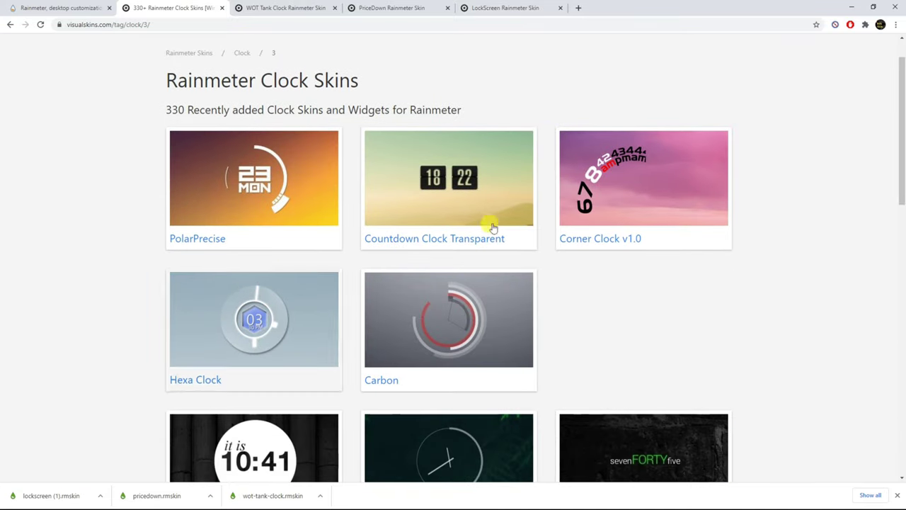
right_click(609, 170)
click(632, 176)
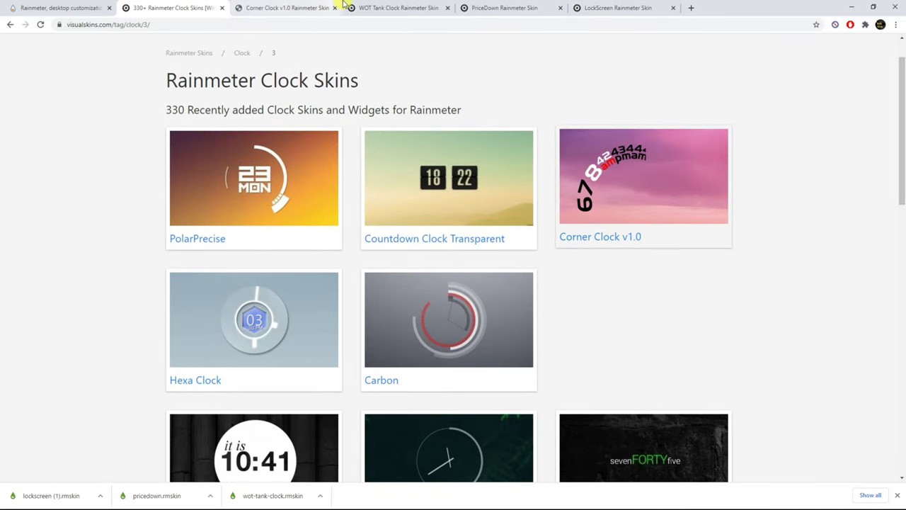
click(318, 8)
scroll(166, 328, down, 2)
scroll(152, 328, down, 3)
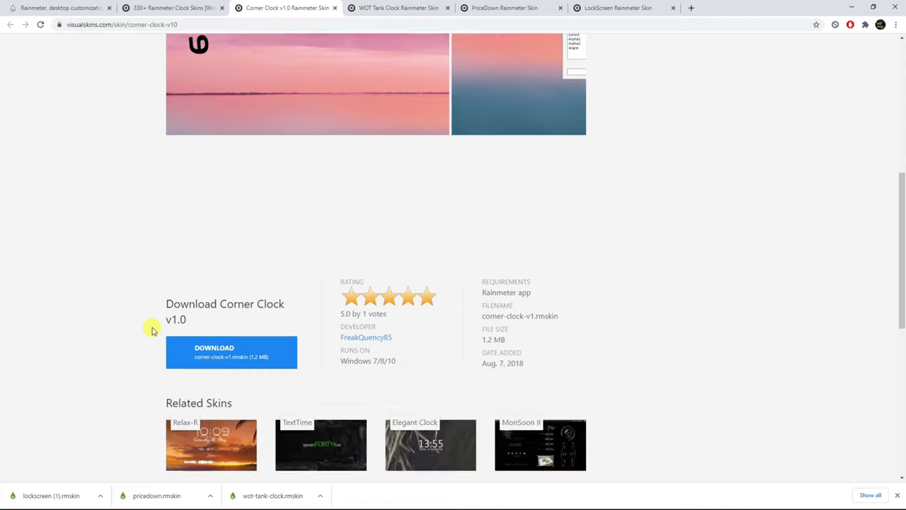
click(212, 356)
Step: Show the downloaded Corner Clock file in its folder
click(102, 498)
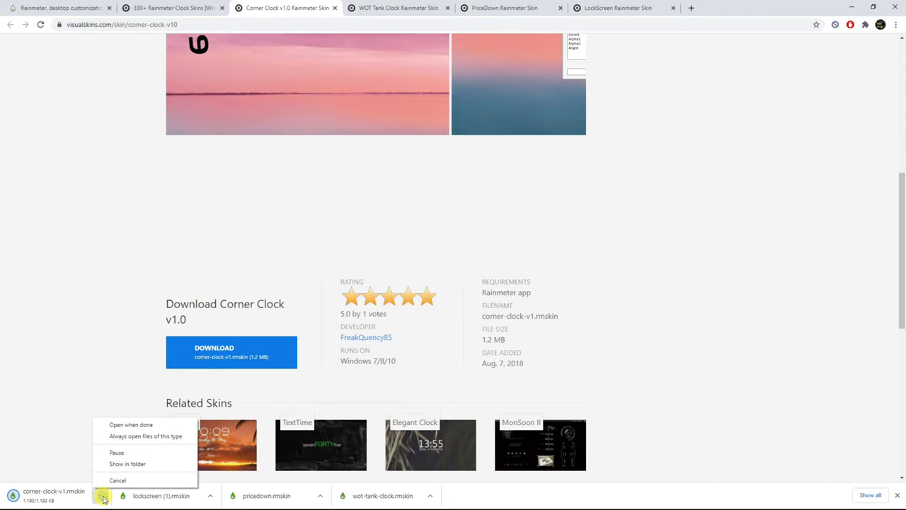
click(121, 465)
scroll(373, 211, up, 1)
scroll(375, 217, up, 4)
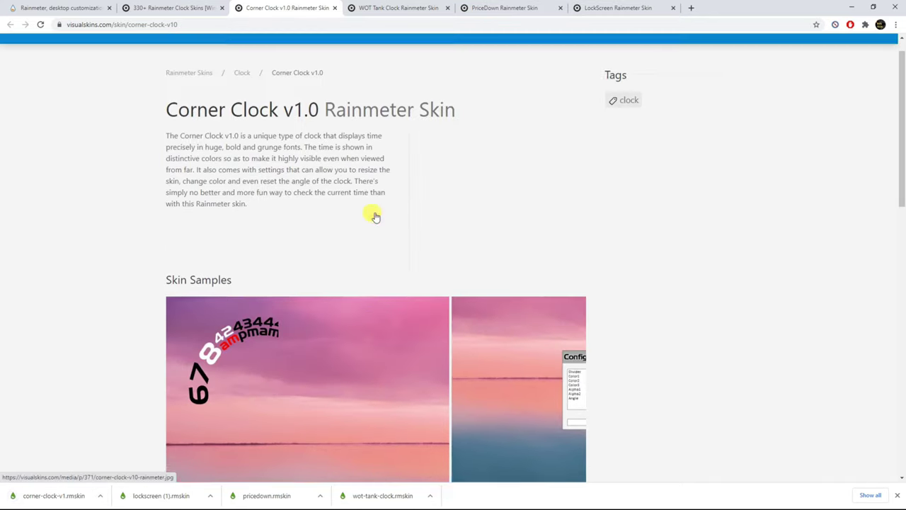
scroll(375, 216, up, 1)
Step: Minimize Chrome, then install corner-clock-v1.rmskin from the Downloads folder as C-clock
click(855, 7)
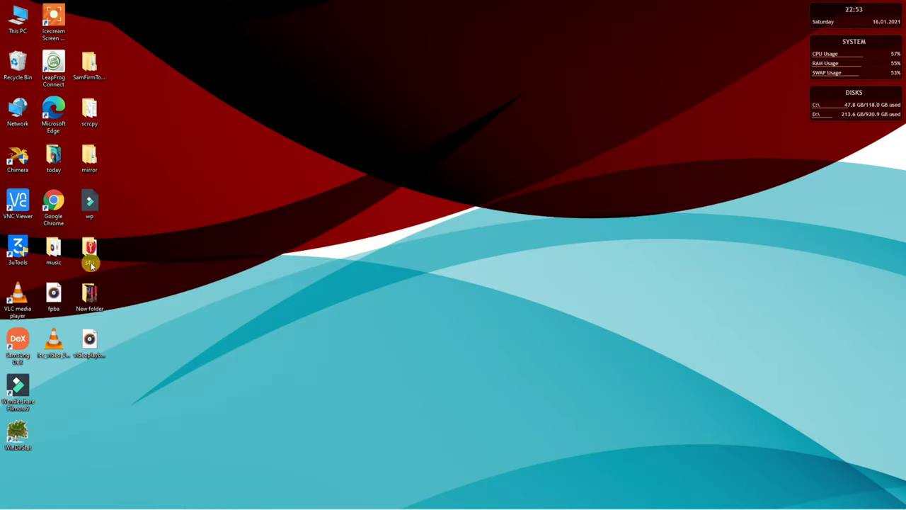
double_click(16, 20)
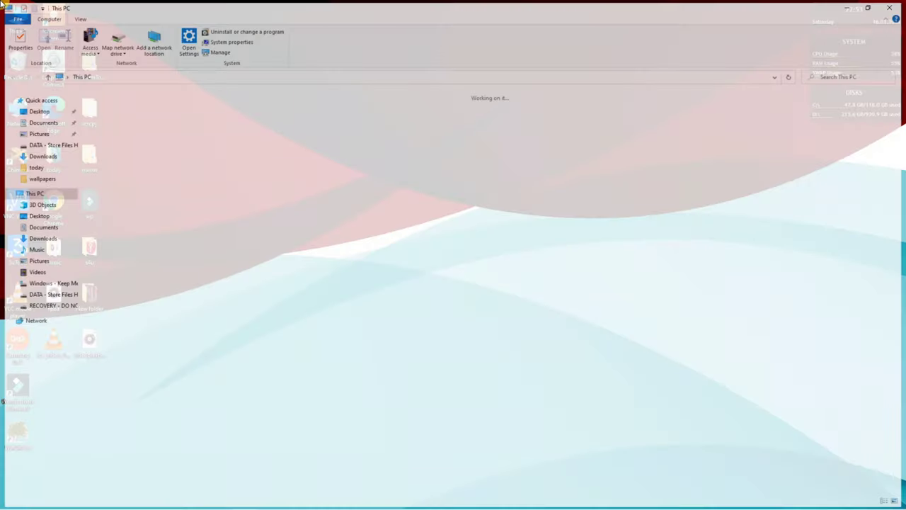
click(38, 238)
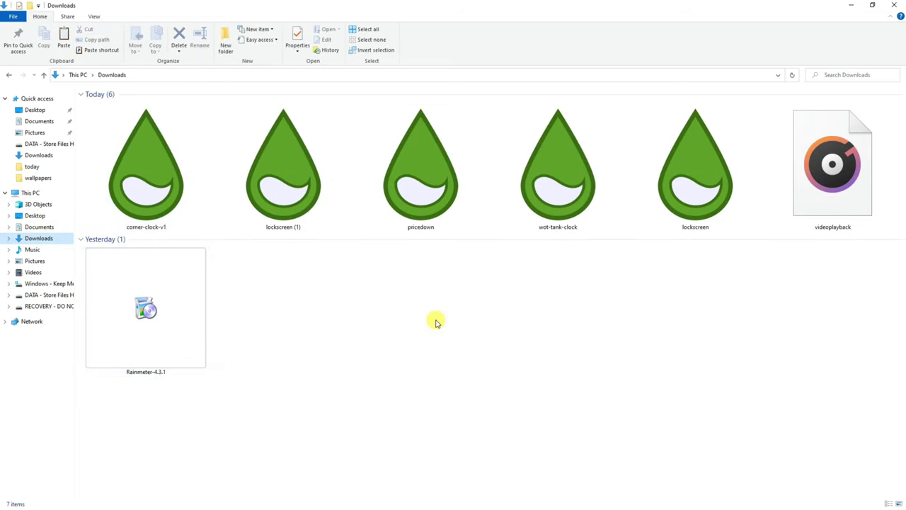
double_click(182, 190)
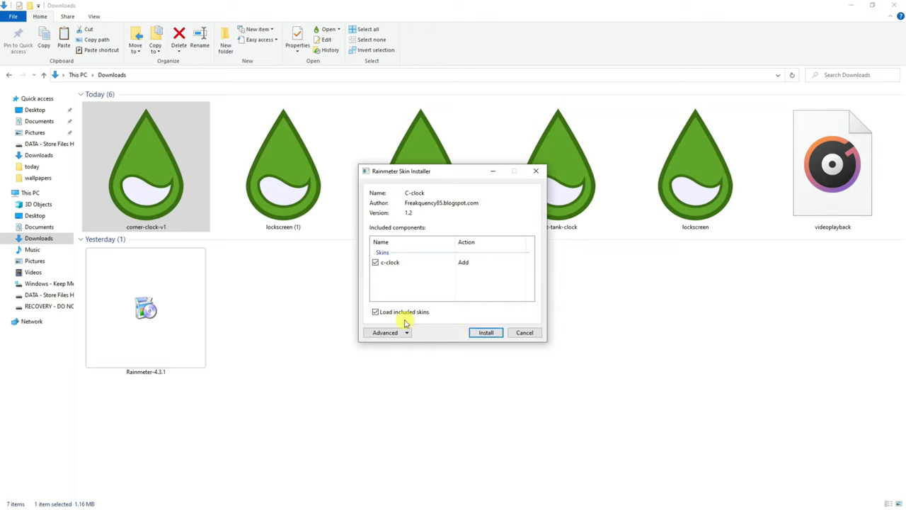
click(486, 336)
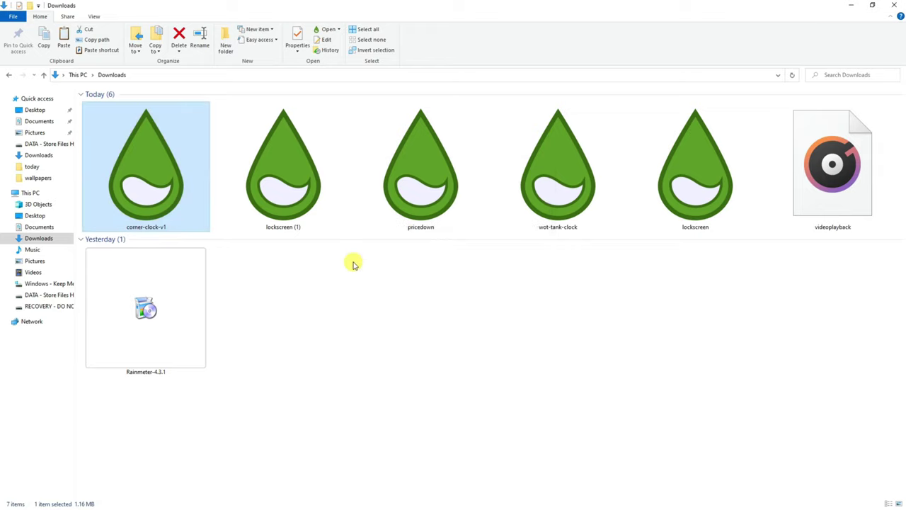
Step: Install lockscreen (1).rmskin, dismiss the full-screen lock screen, and reposition Manage Rainmeter
double_click(296, 195)
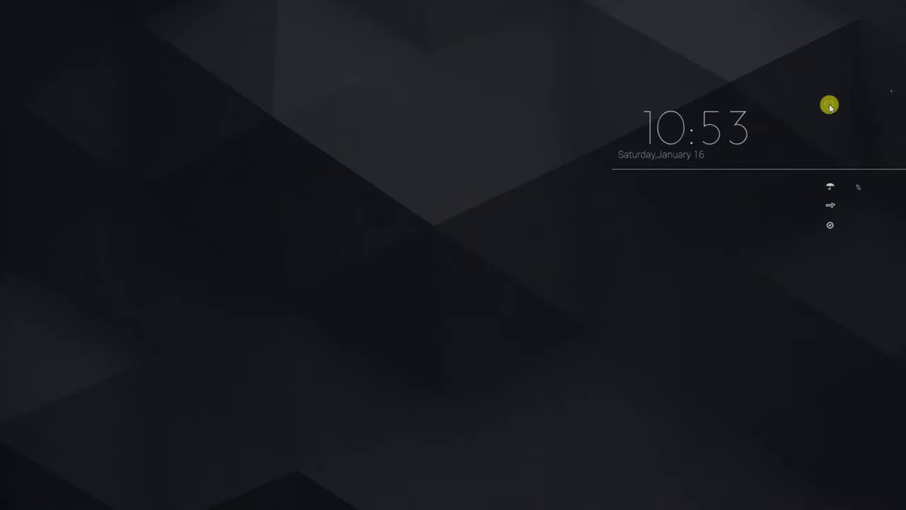
drag(517, 506, 298, 199)
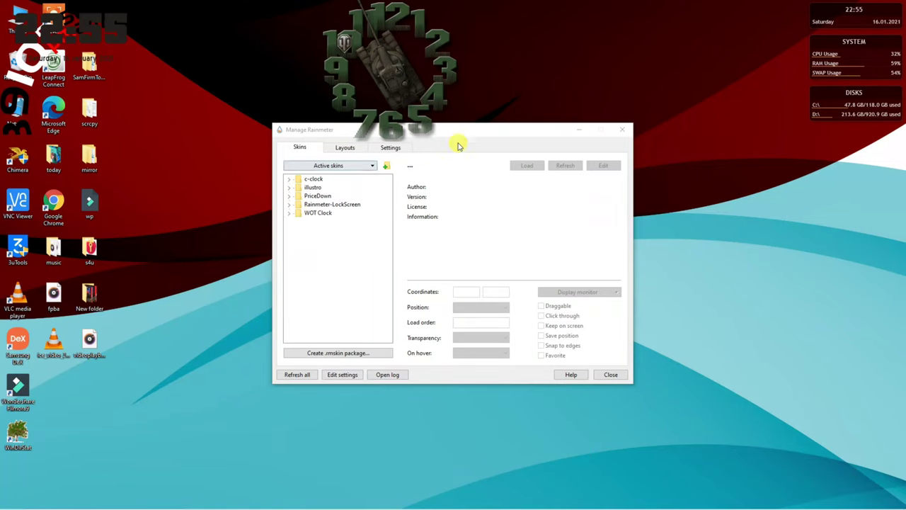
drag(475, 129, 476, 167)
drag(402, 73, 591, 69)
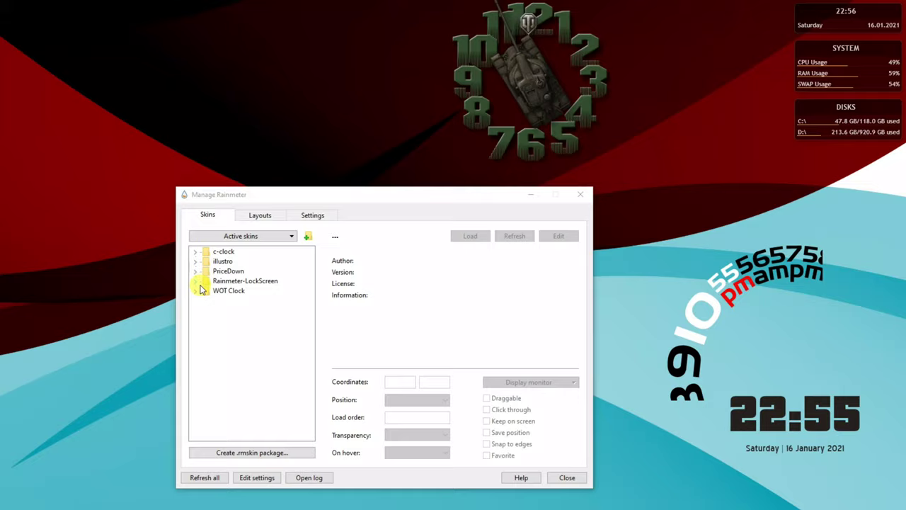
click(168, 306)
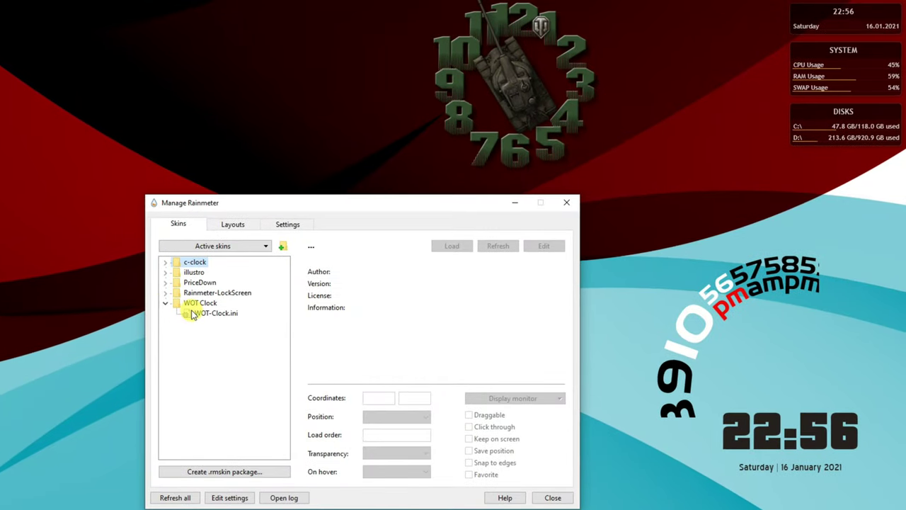
Step: Select WOT-Clock.ini, drag the tank clock further right, and expand Rainmeter-LockScreen
click(193, 314)
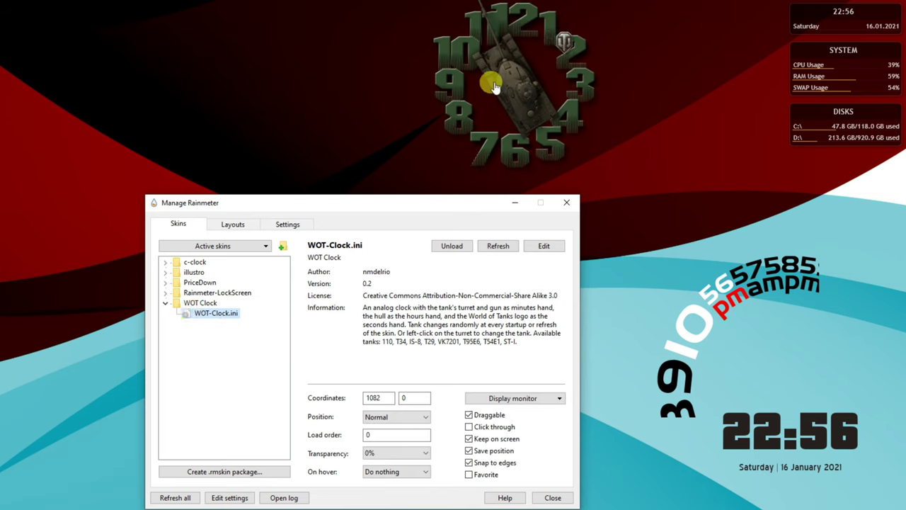
mouse_move(491, 80)
mouse_down()
mouse_move(648, 163)
mouse_move(651, 92)
mouse_up()
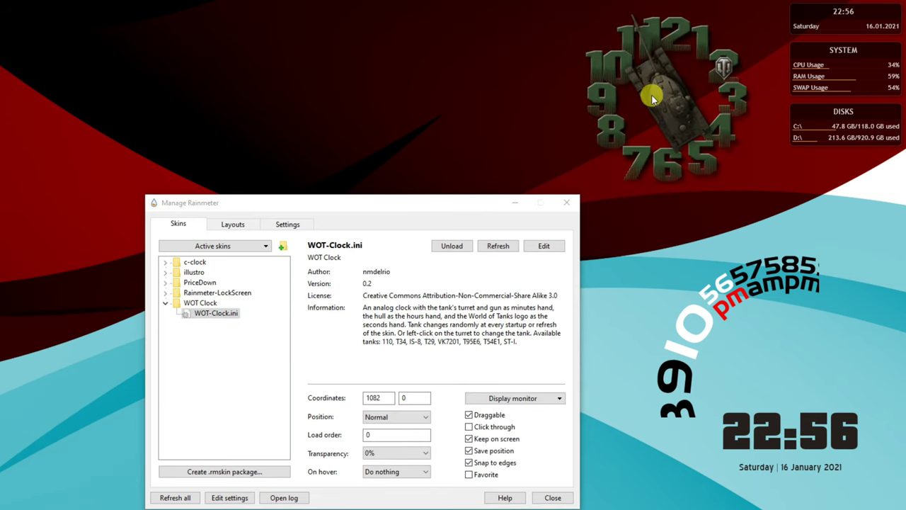
click(165, 303)
click(166, 293)
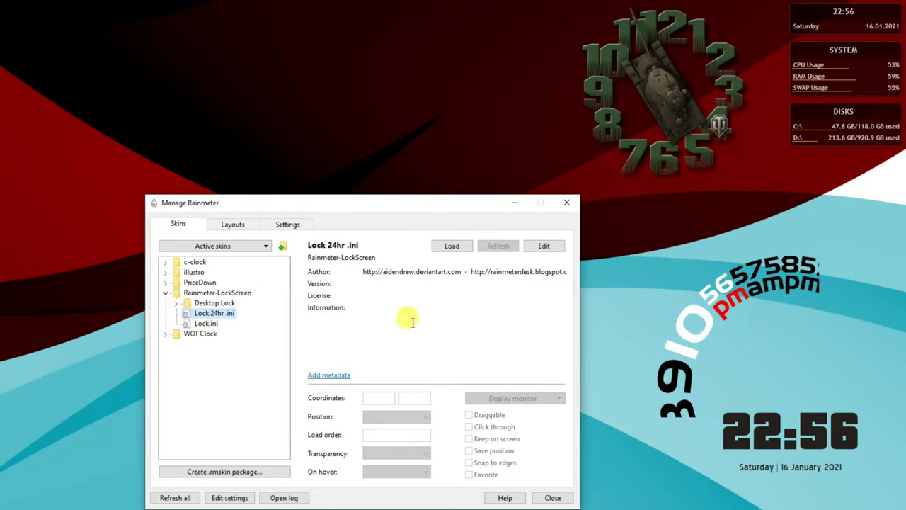
Step: Load a Lock skin to preview the lock screen, dismiss it, and refresh all skins
double_click(202, 324)
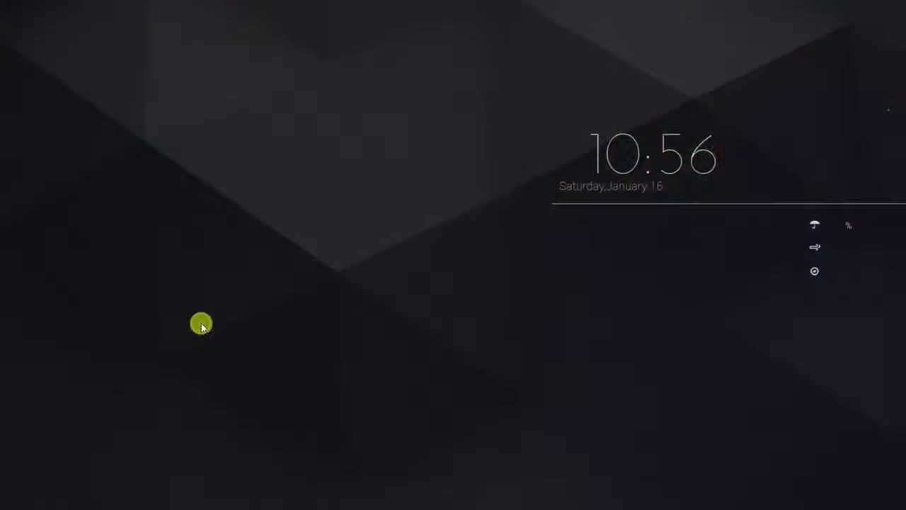
click(888, 125)
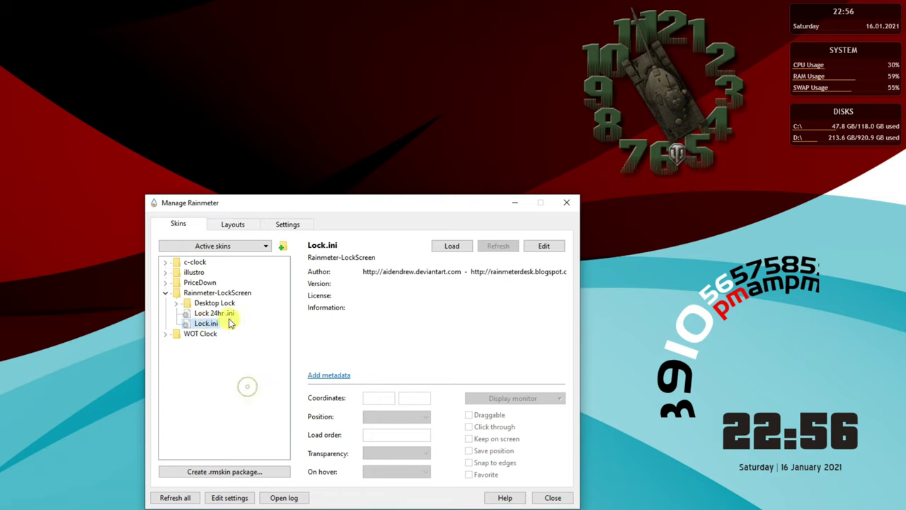
click(177, 498)
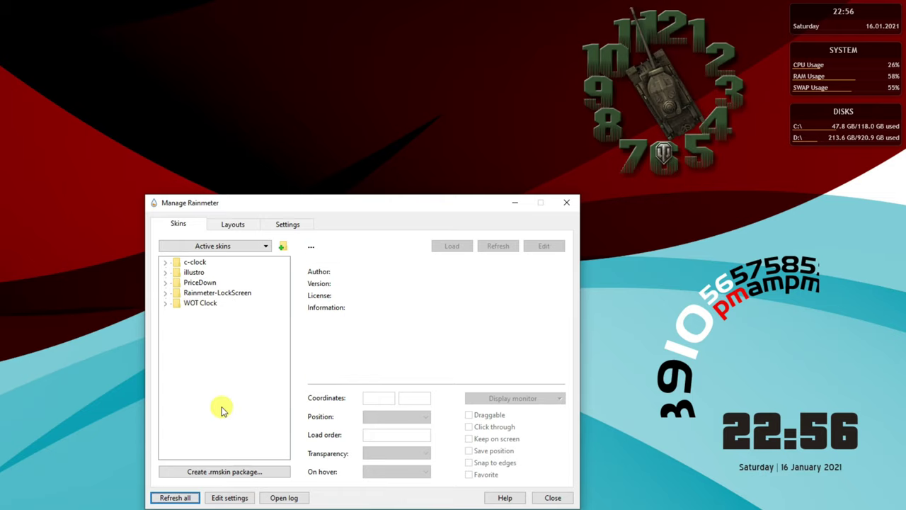
Step: Expand the PriceDown folder and show the Pricedown-12H.ini skin details
click(205, 320)
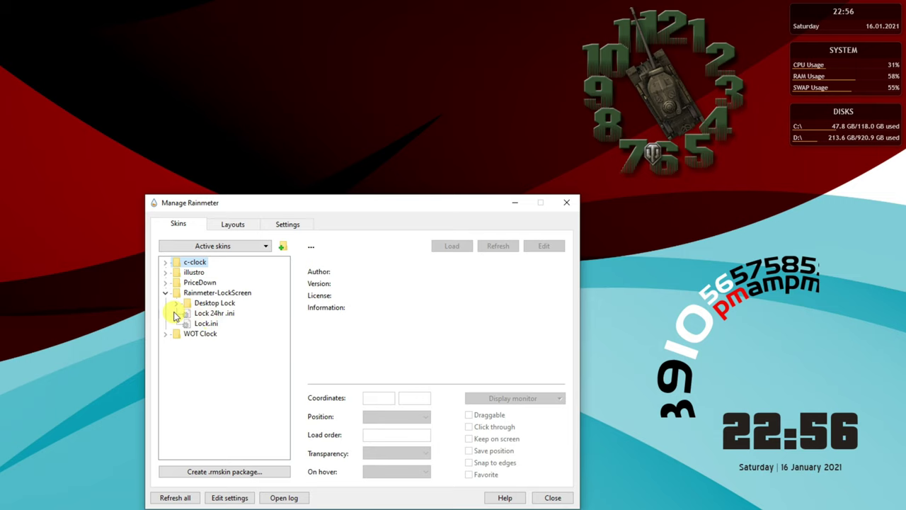
click(172, 282)
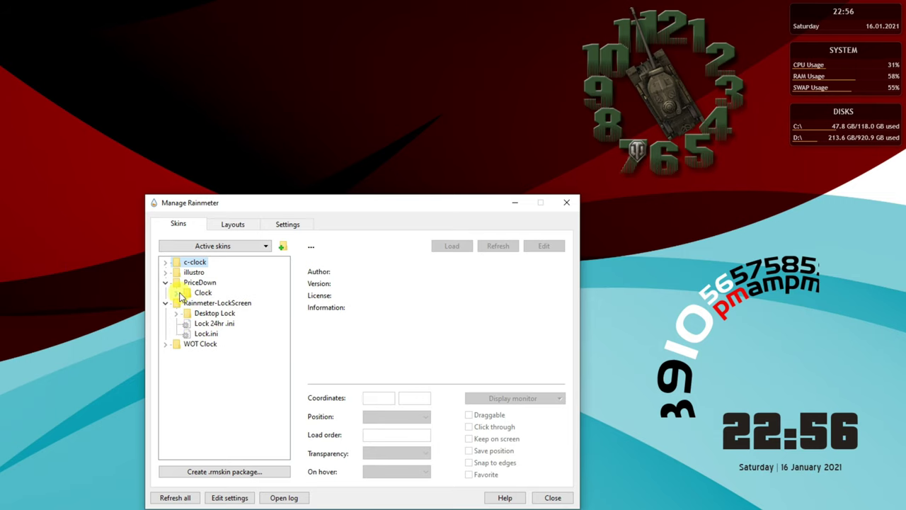
click(176, 292)
click(214, 303)
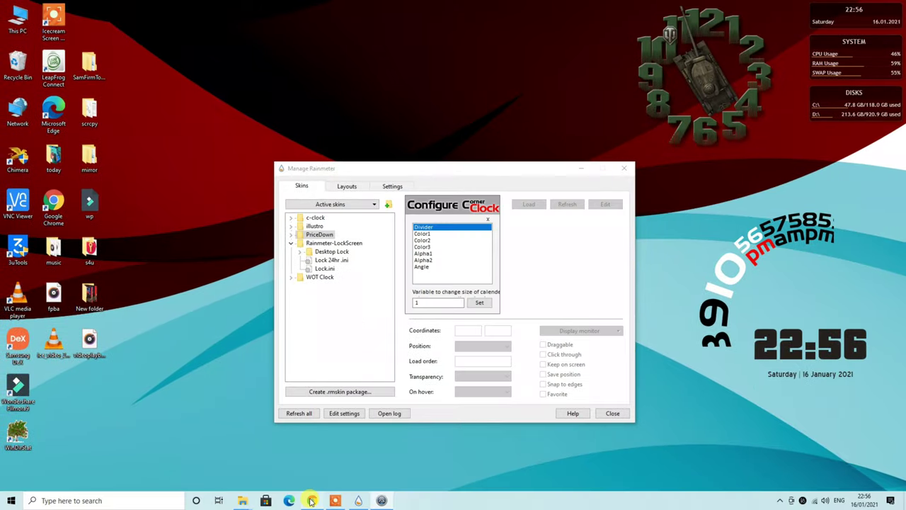
Step: Browse VisualSkins' weather skins gallery, including Win10 Weather Multilingual
click(311, 501)
click(310, 56)
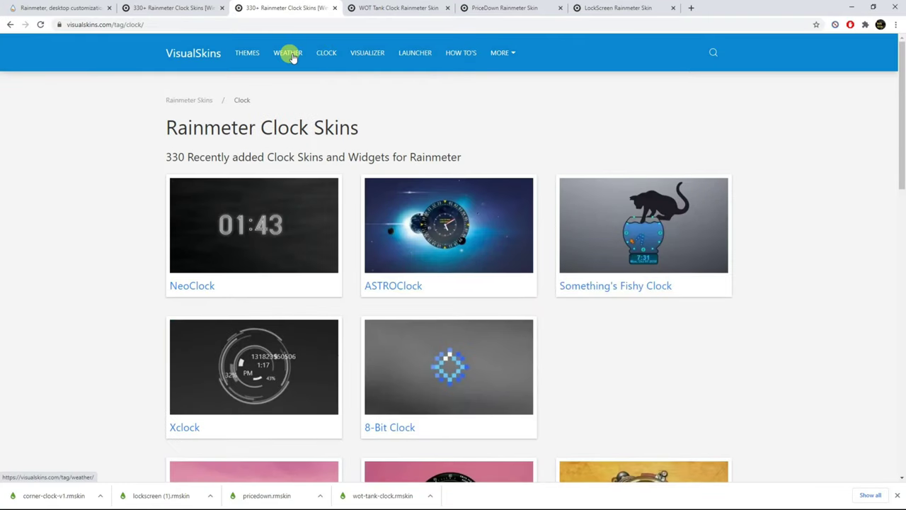
click(290, 56)
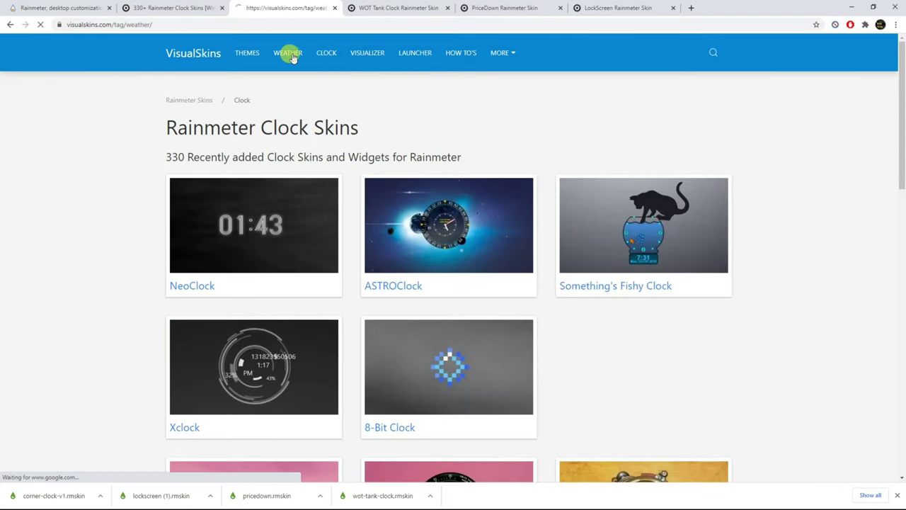
scroll(89, 216, down, 2)
scroll(89, 217, down, 3)
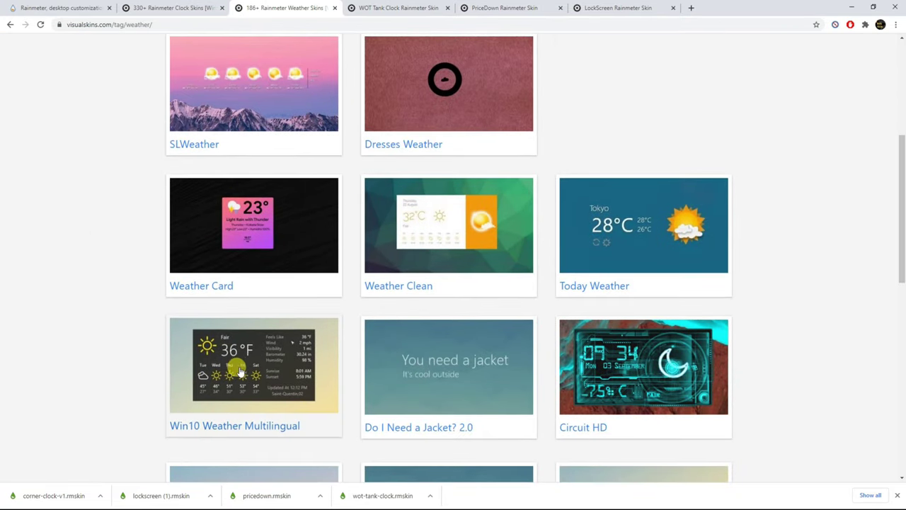
right_click(241, 367)
click(813, 280)
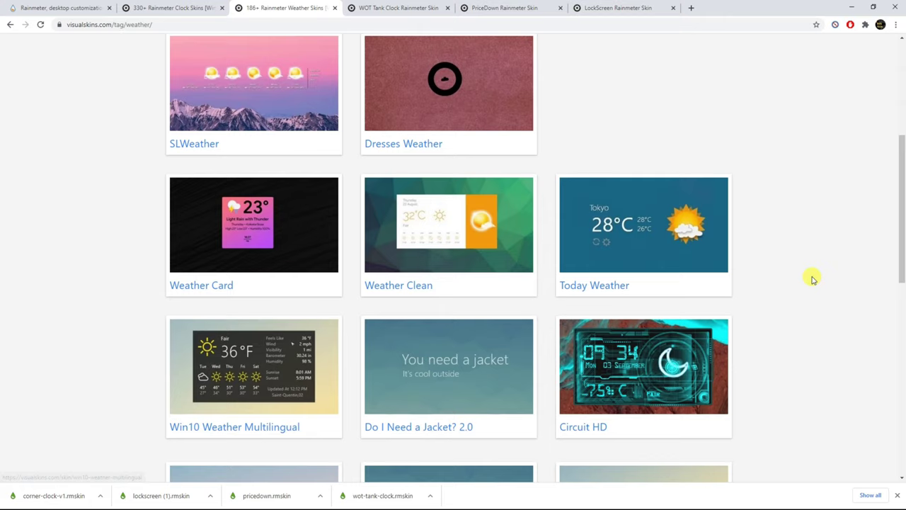
scroll(803, 276, down, 2)
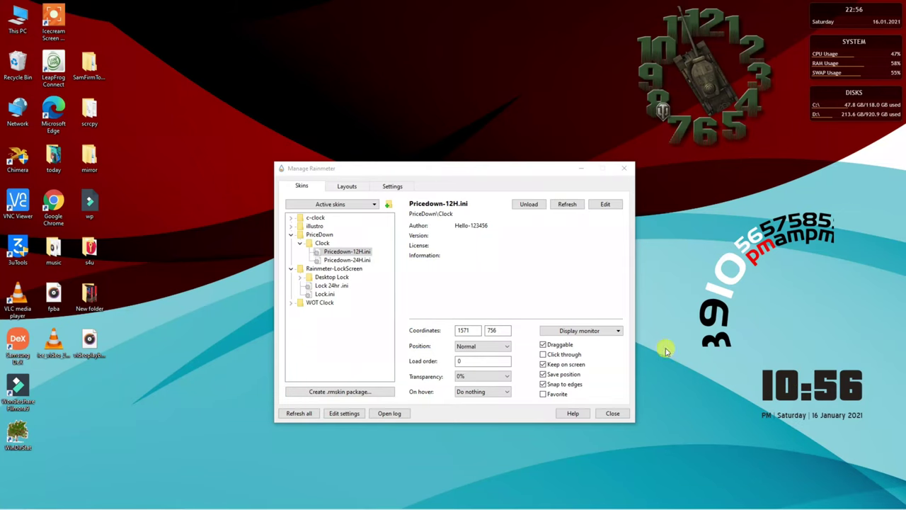
Step: Load Pricedown-24H.ini, nudge the 22:56 clock higher, and collapse the PriceDown folder
double_click(334, 261)
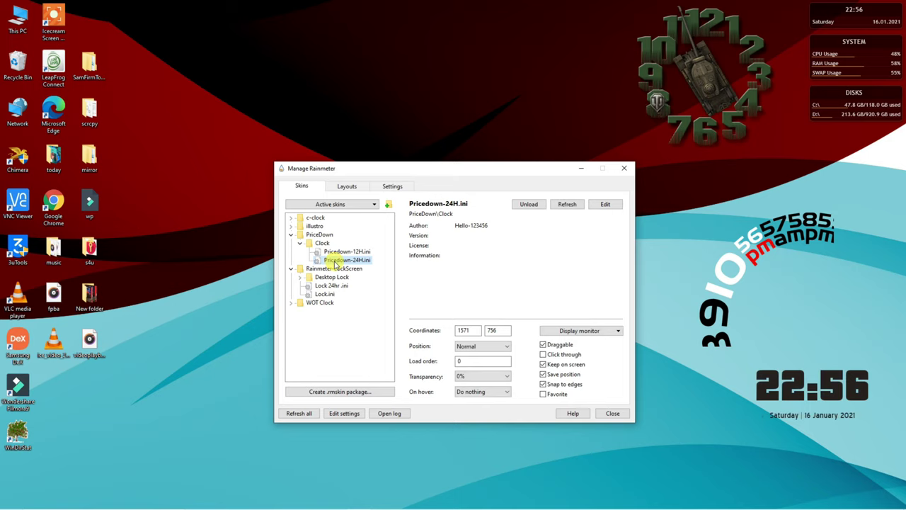
double_click(338, 252)
double_click(340, 260)
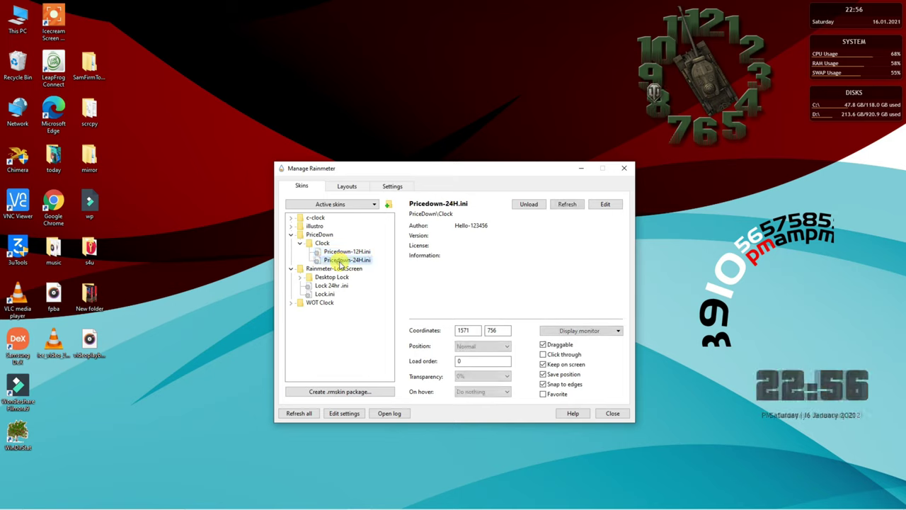
drag(803, 376, 802, 335)
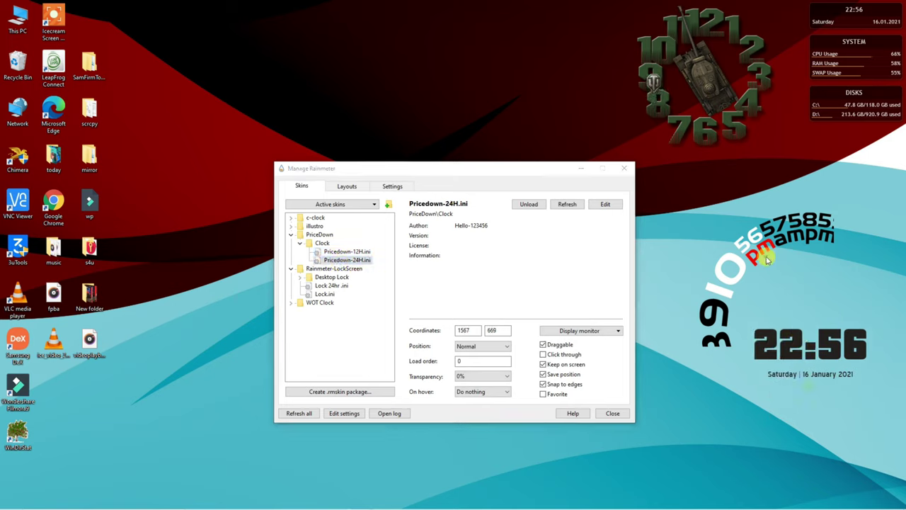
click(292, 235)
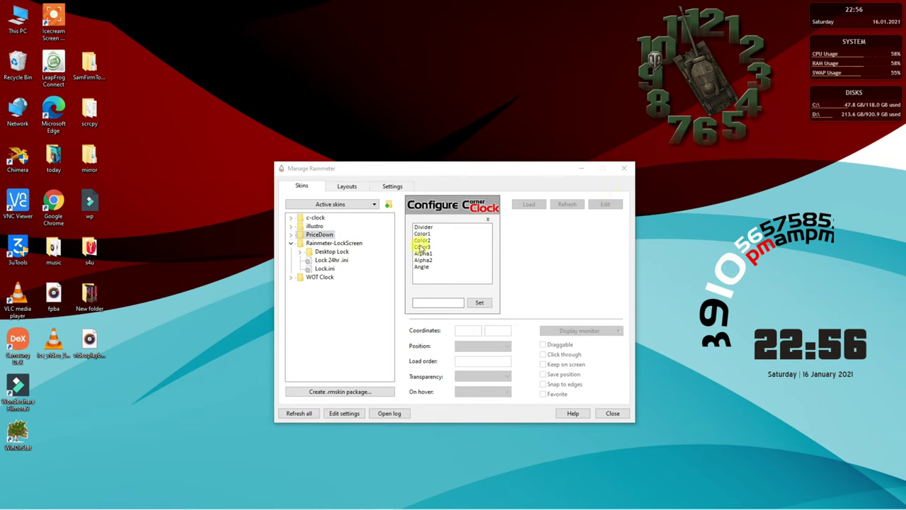